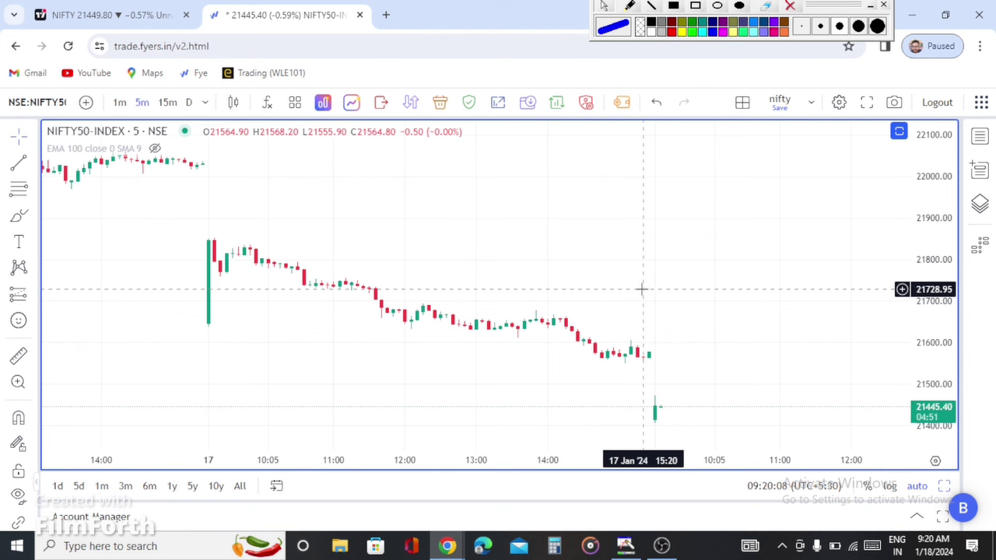
- Zoom in on the late 17 Jan candles and the 18 Jan gap-down open near 21,446
{"action": "scroll", "coordinate": [735, 298], "scroll_direction": "up", "scroll_amount": 1}
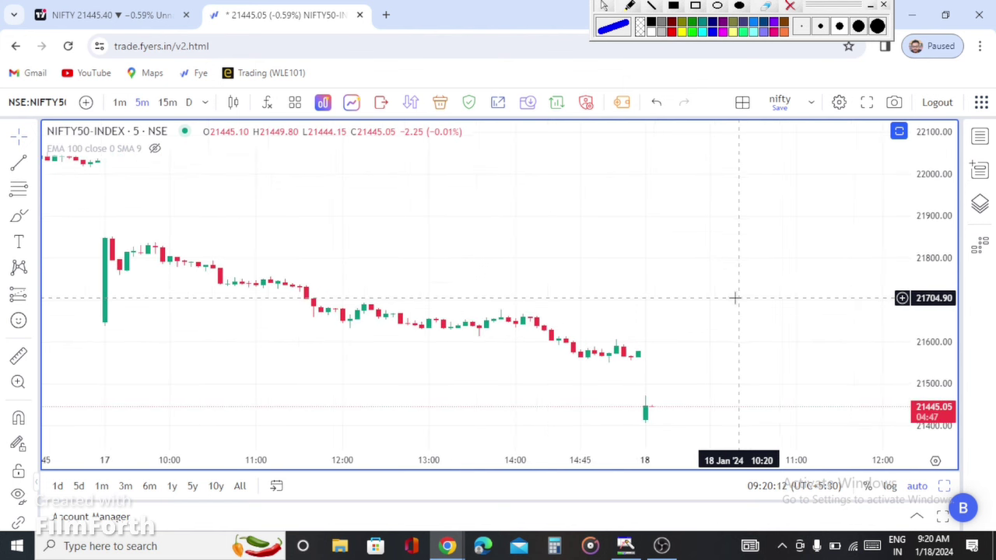
{"action": "scroll", "coordinate": [700, 298], "scroll_direction": "up", "scroll_amount": 2}
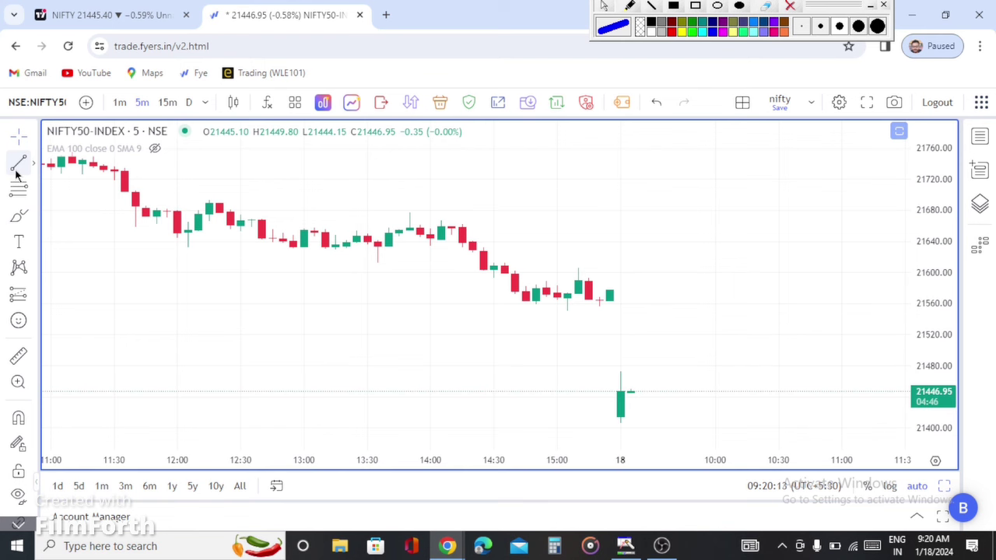
- Measure the overnight drop to the 18 Jan low, then dismiss the measurement
{"action": "left_click", "coordinate": [589, 291]}
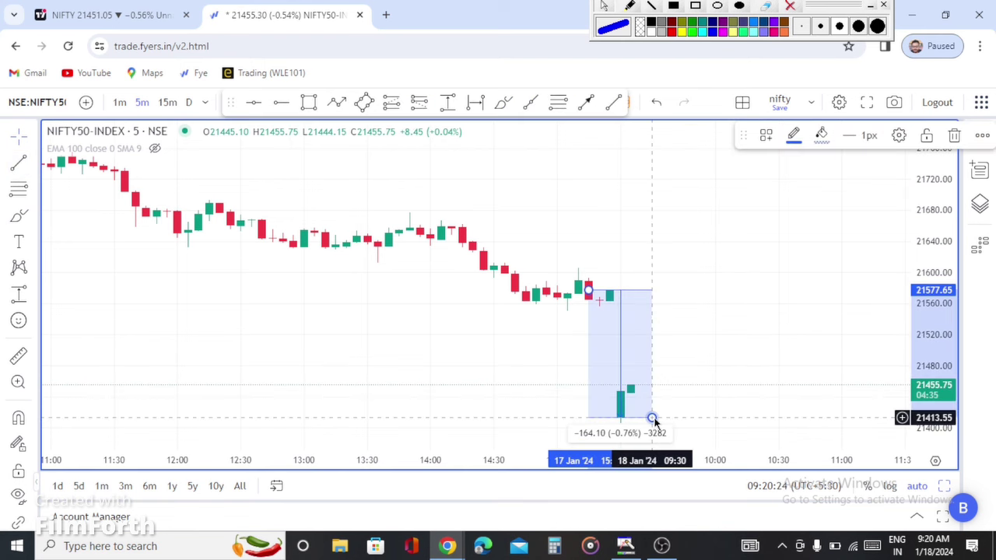
{"action": "left_click", "coordinate": [652, 418]}
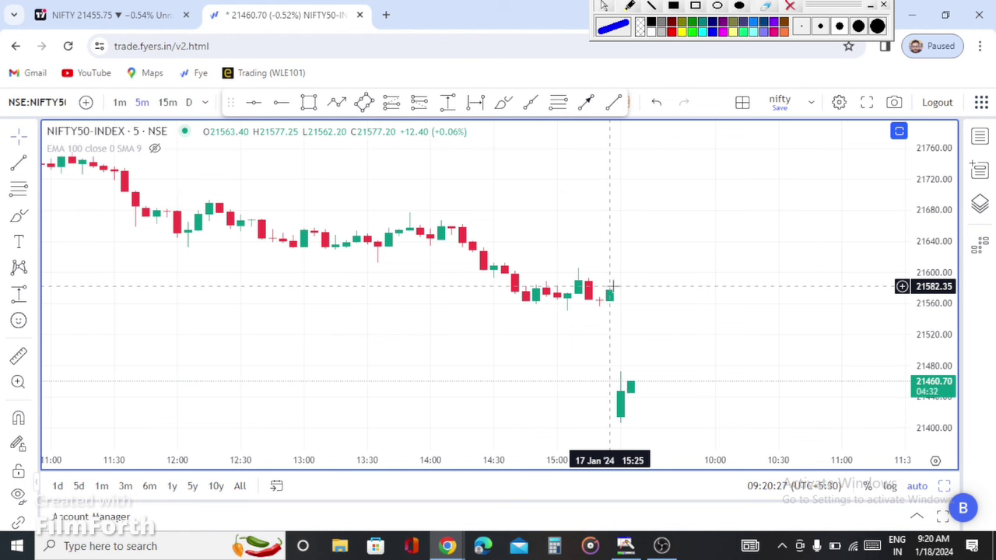
{"action": "scroll", "coordinate": [550, 335], "scroll_direction": "down", "scroll_amount": 2}
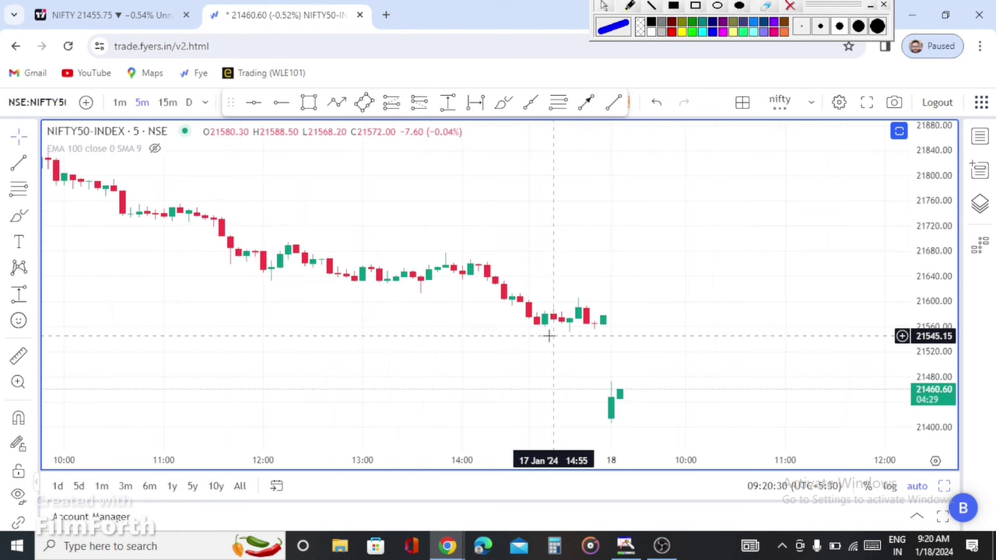
{"action": "scroll", "coordinate": [550, 335], "scroll_direction": "up", "scroll_amount": 2}
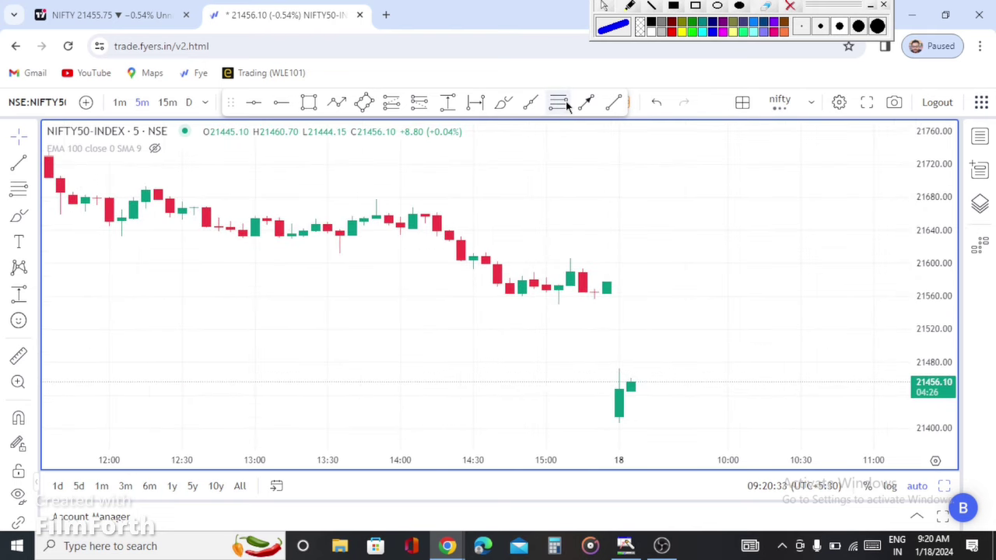
- Draw a Fibonacci retracement from the 17 Jan close near 21578 down to the 21413.15 low
{"action": "left_click", "coordinate": [560, 104]}
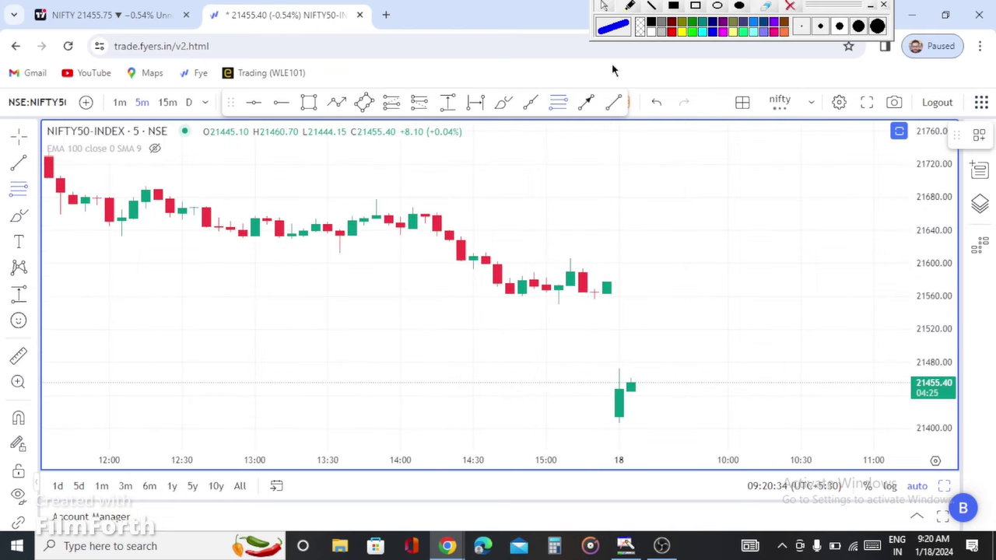
{"action": "left_click_drag", "start_coordinate": [593, 283], "coordinate": [616, 283]}
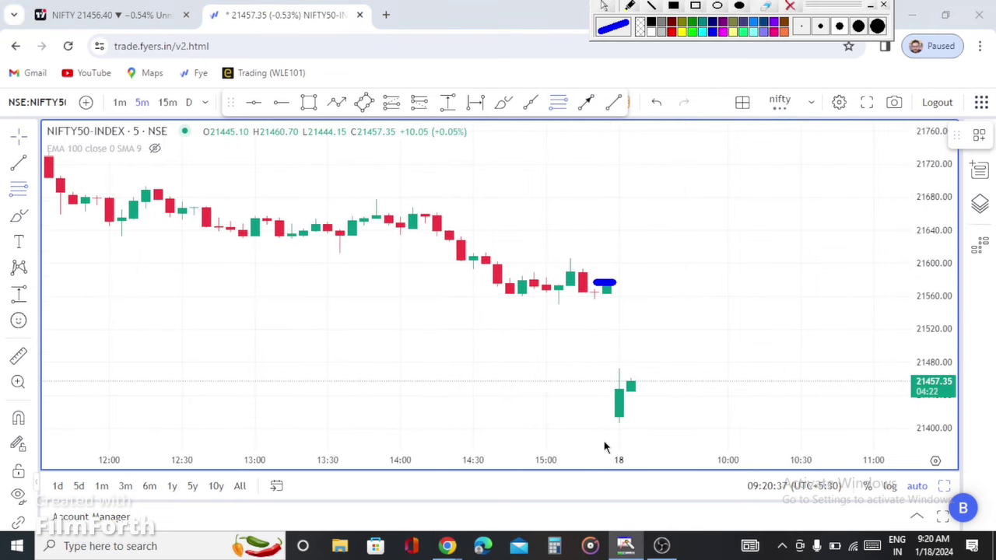
{"action": "left_click_drag", "start_coordinate": [607, 418], "coordinate": [630, 418]}
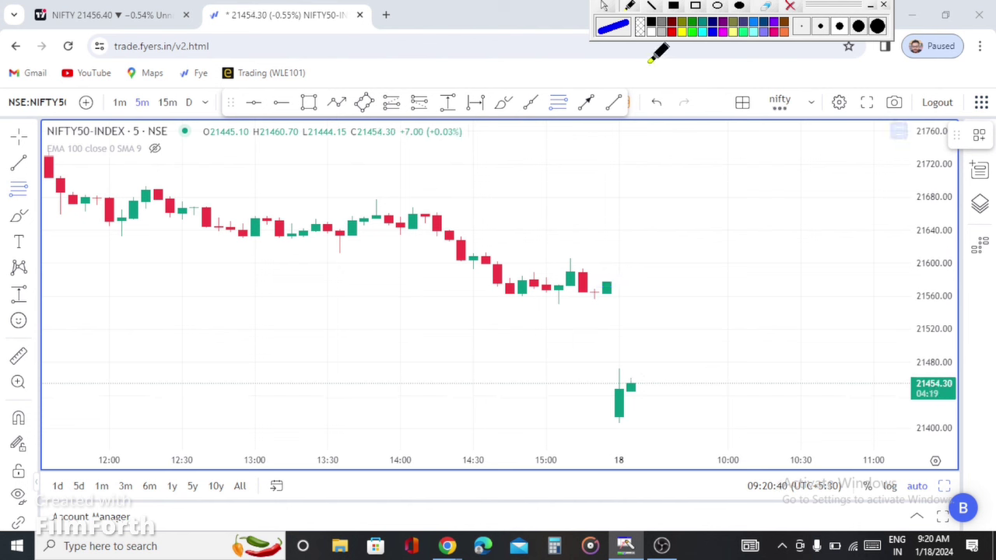
{"action": "left_click_drag", "start_coordinate": [610, 425], "coordinate": [621, 425]}
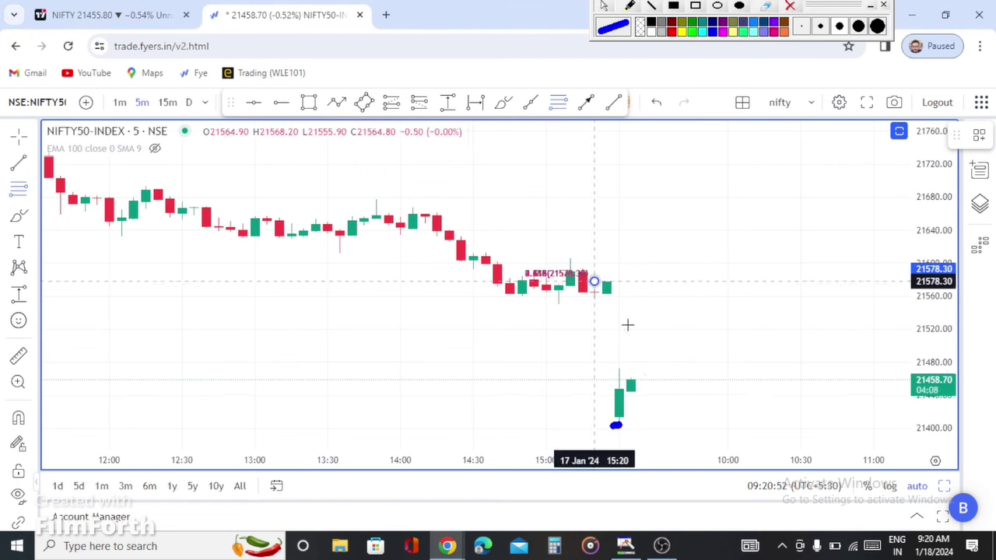
{"action": "mouse_move", "coordinate": [594, 281]}
{"action": "left_mouse_down"}
{"action": "mouse_move", "coordinate": [658, 402]}
{"action": "mouse_move", "coordinate": [679, 418]}
{"action": "left_mouse_up"}
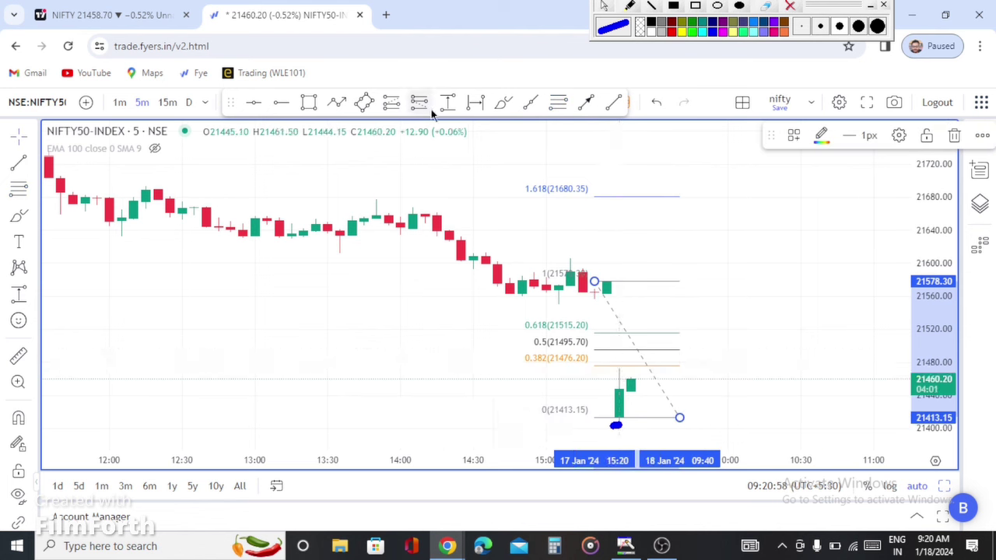
{"action": "left_click", "coordinate": [308, 102]}
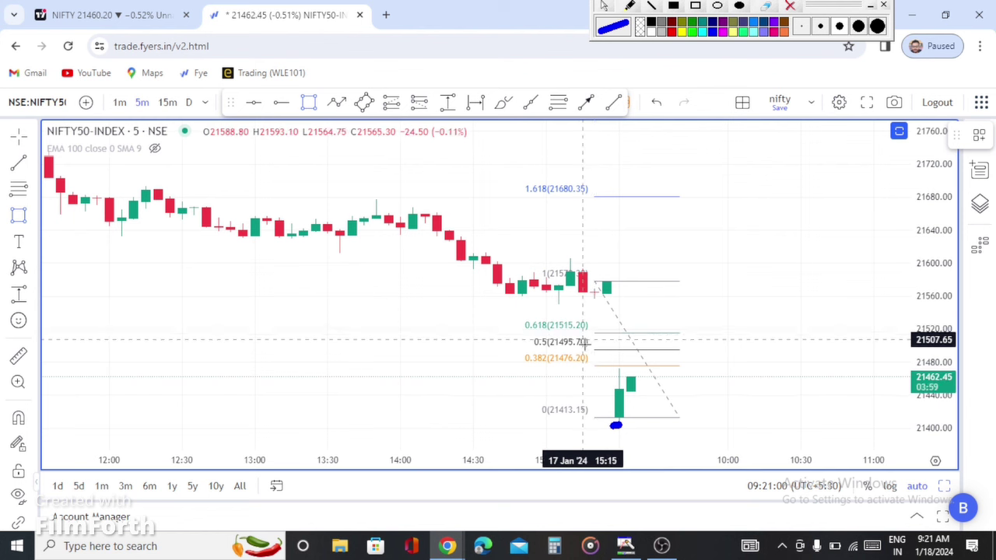
- Shade a pink zone between the 0.5 and 0.382 levels (about 21476–21496) and delete the retracement
{"action": "left_click_drag", "start_coordinate": [582, 351], "coordinate": [788, 364]}
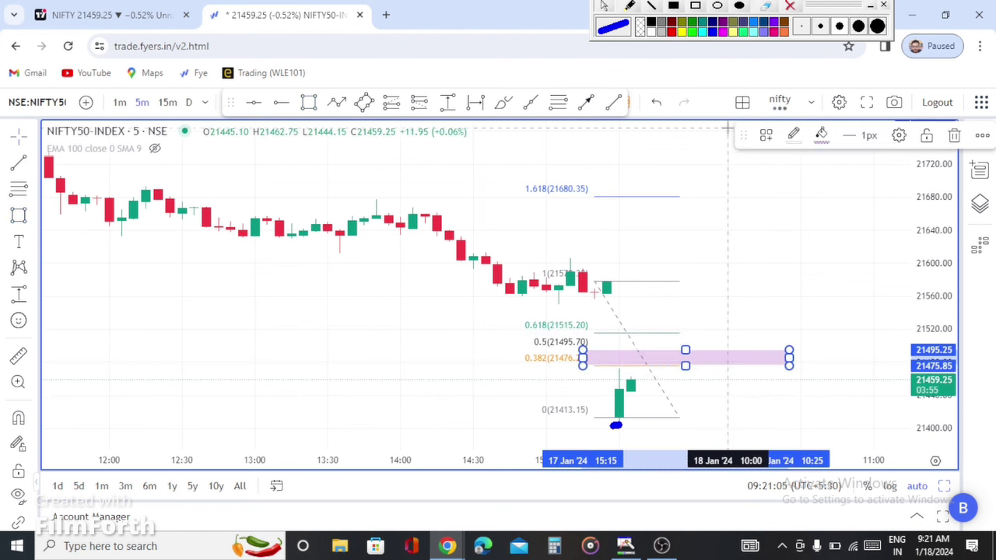
{"action": "left_click", "coordinate": [636, 339]}
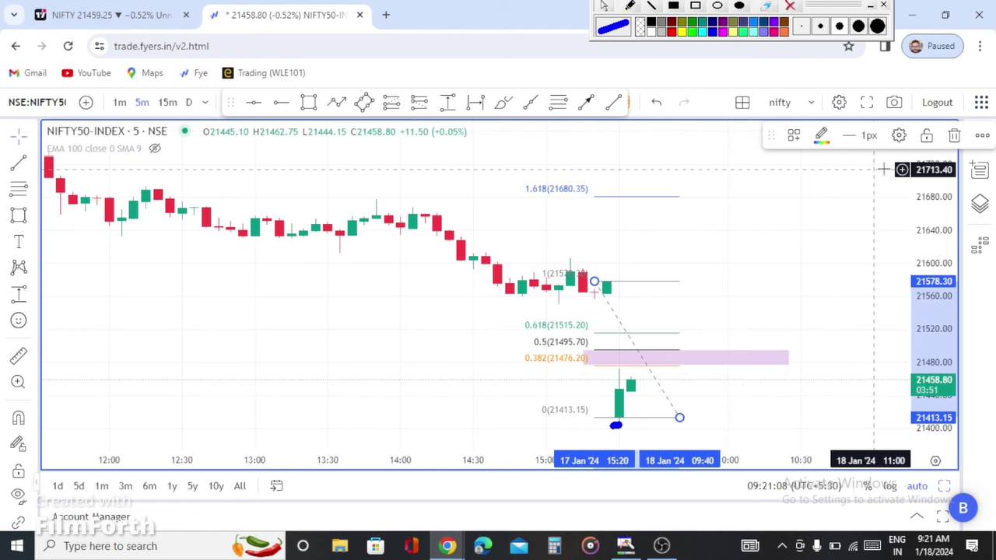
{"action": "key", "text": "Delete"}
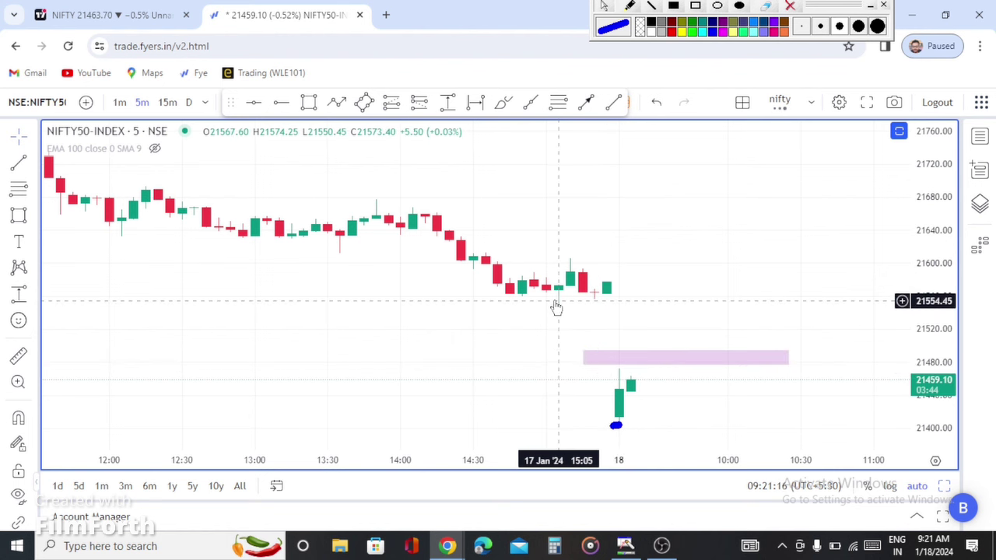
- Sketch trial price paths across the pink zone with the screen pen, then erase them
{"action": "left_click", "coordinate": [631, 7]}
{"action": "mouse_move", "coordinate": [513, 288]}
{"action": "left_mouse_down"}
{"action": "mouse_move", "coordinate": [642, 287]}
{"action": "mouse_move", "coordinate": [517, 299]}
{"action": "mouse_move", "coordinate": [698, 289]}
{"action": "left_mouse_up"}
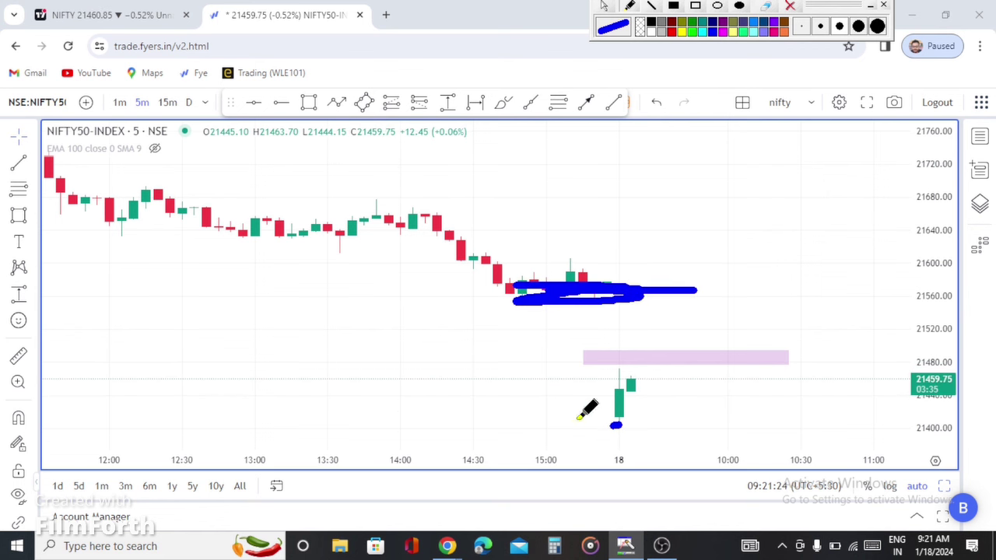
{"action": "mouse_move", "coordinate": [631, 375]}
{"action": "left_mouse_down"}
{"action": "mouse_move", "coordinate": [640, 363]}
{"action": "mouse_move", "coordinate": [728, 369]}
{"action": "mouse_move", "coordinate": [750, 435]}
{"action": "left_mouse_up"}
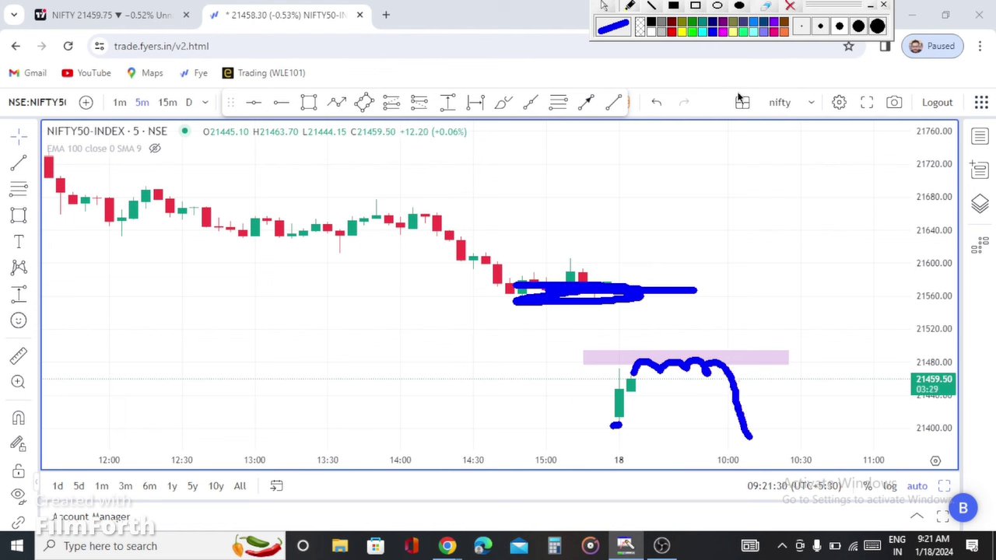
{"action": "left_click", "coordinate": [790, 6]}
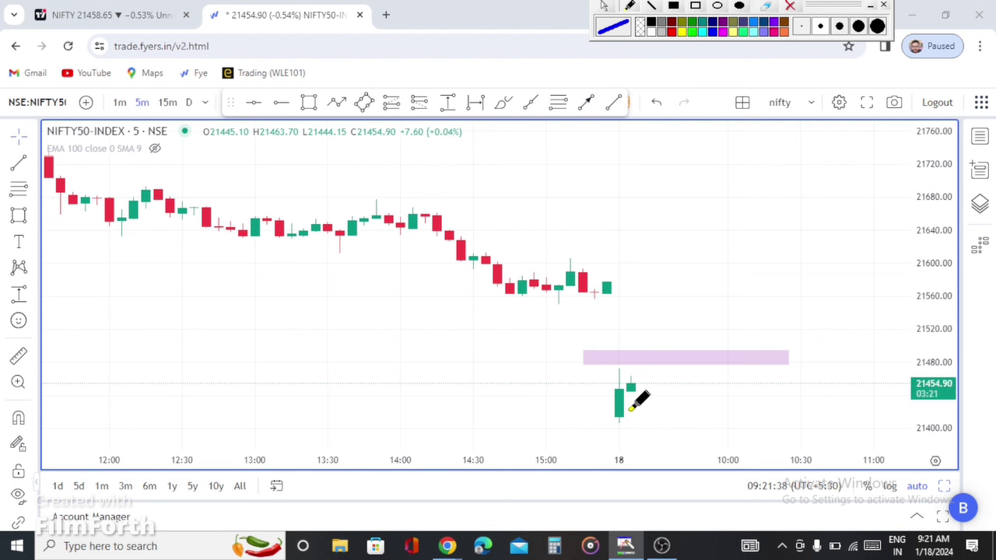
{"action": "mouse_move", "coordinate": [624, 417]}
{"action": "left_mouse_down"}
{"action": "mouse_move", "coordinate": [643, 364]}
{"action": "mouse_move", "coordinate": [664, 351]}
{"action": "mouse_move", "coordinate": [749, 377]}
{"action": "left_mouse_up"}
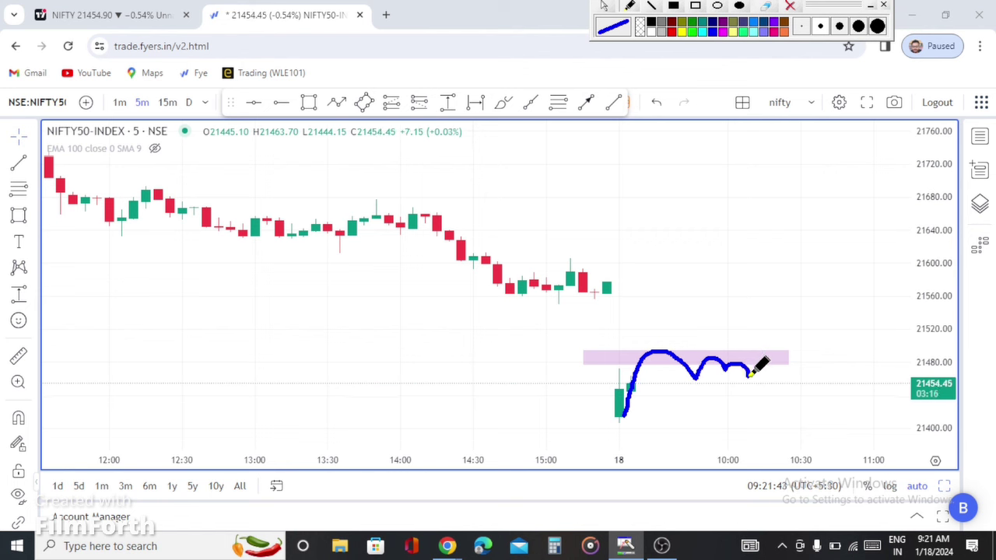
{"action": "left_click", "coordinate": [767, 6]}
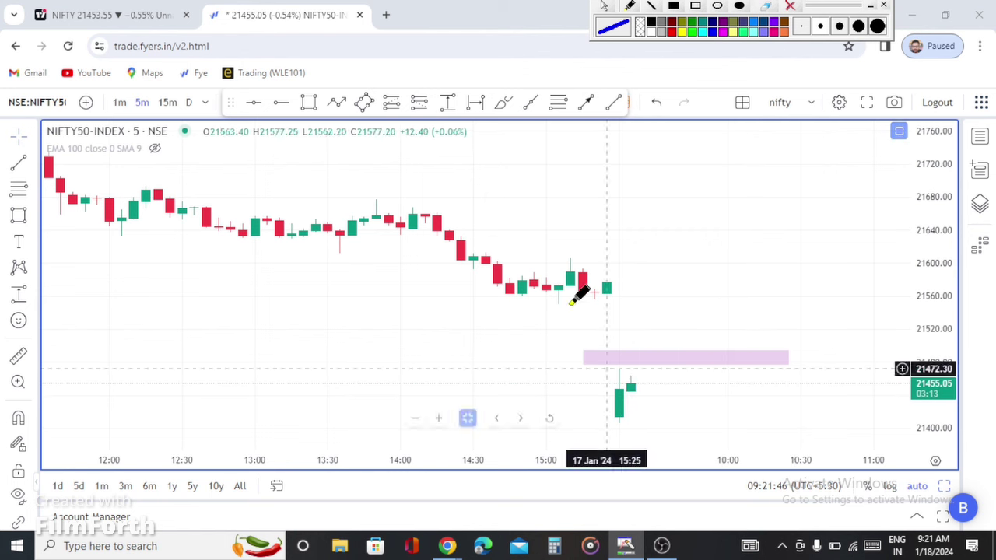
- Leave short blue ticks at the 18 Jan candle's low and just below the pink zone
{"action": "left_click_drag", "start_coordinate": [617, 358], "coordinate": [608, 273]}
{"action": "key", "text": "ctrl+z"}
{"action": "left_click_drag", "start_coordinate": [612, 424], "coordinate": [626, 424]}
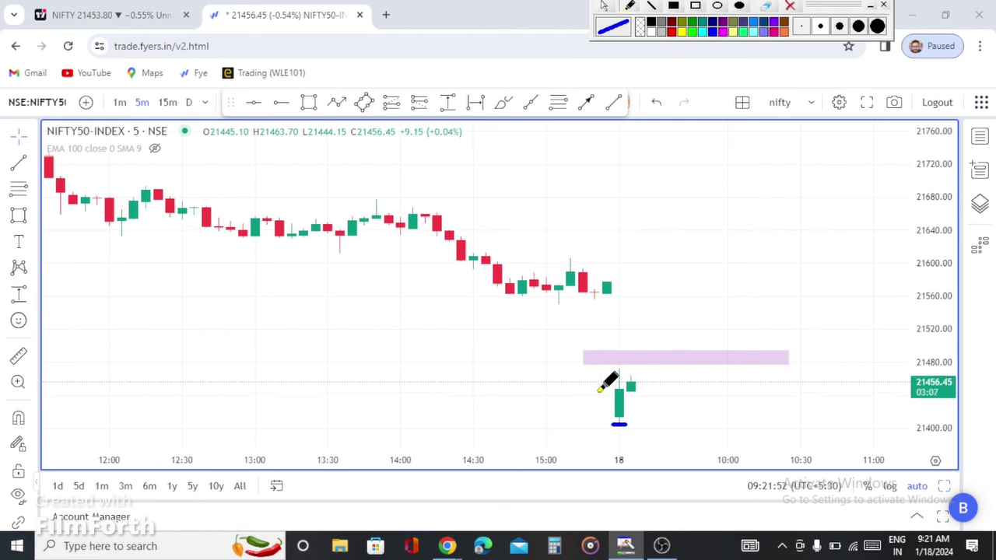
{"action": "left_click_drag", "start_coordinate": [595, 373], "coordinate": [609, 373]}
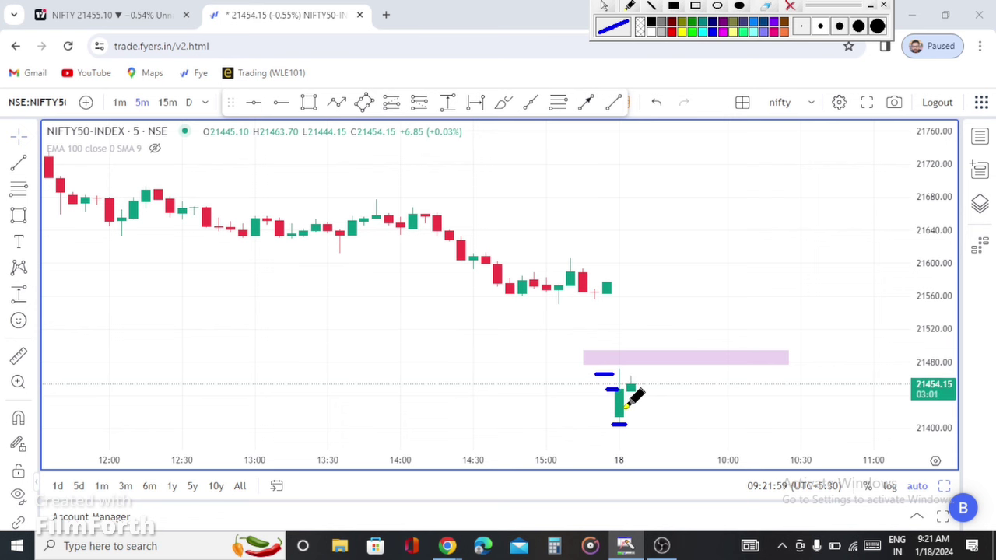
- Clear the pen marks, dot the last candle's top and bottom, then erase the dots
{"action": "left_click", "coordinate": [790, 5]}
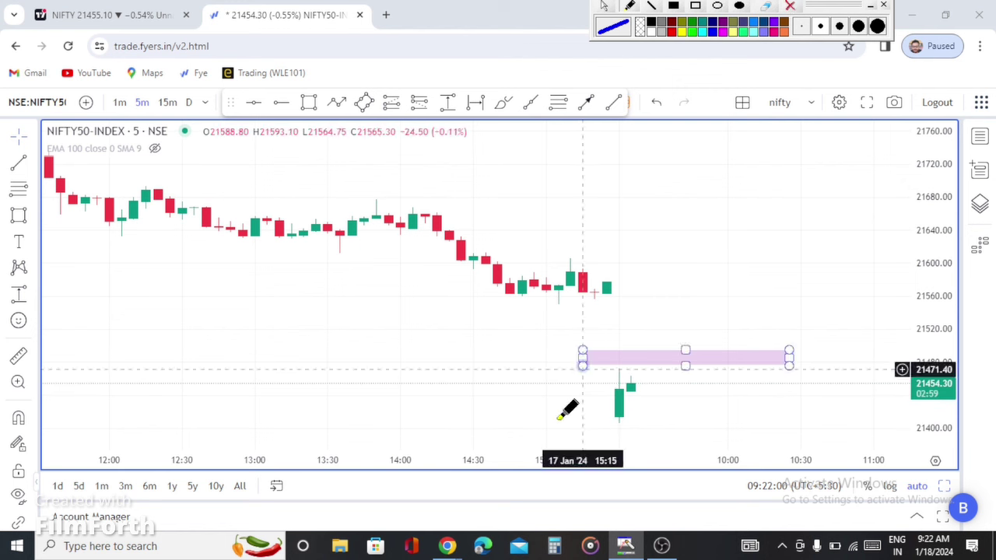
{"action": "left_click", "coordinate": [614, 390]}
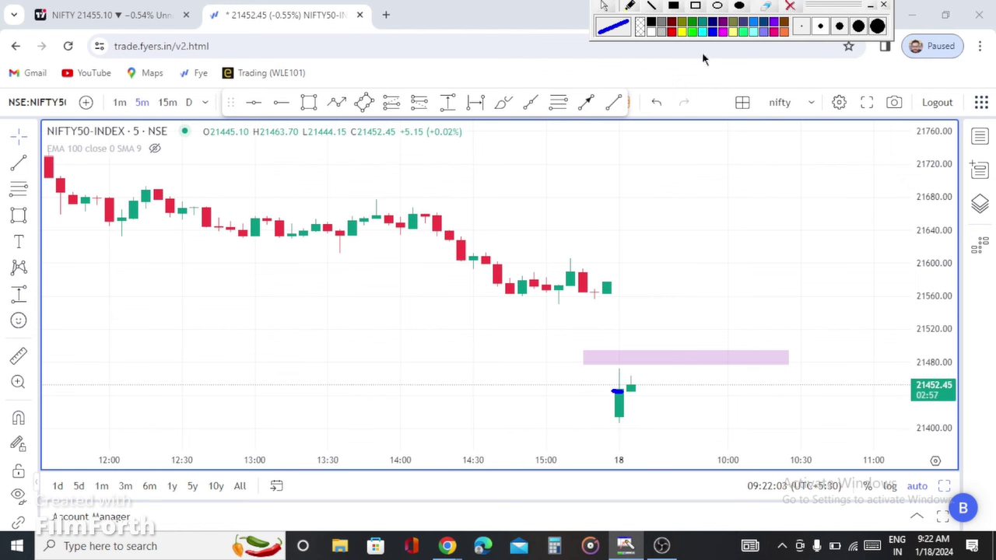
{"action": "left_click", "coordinate": [616, 416]}
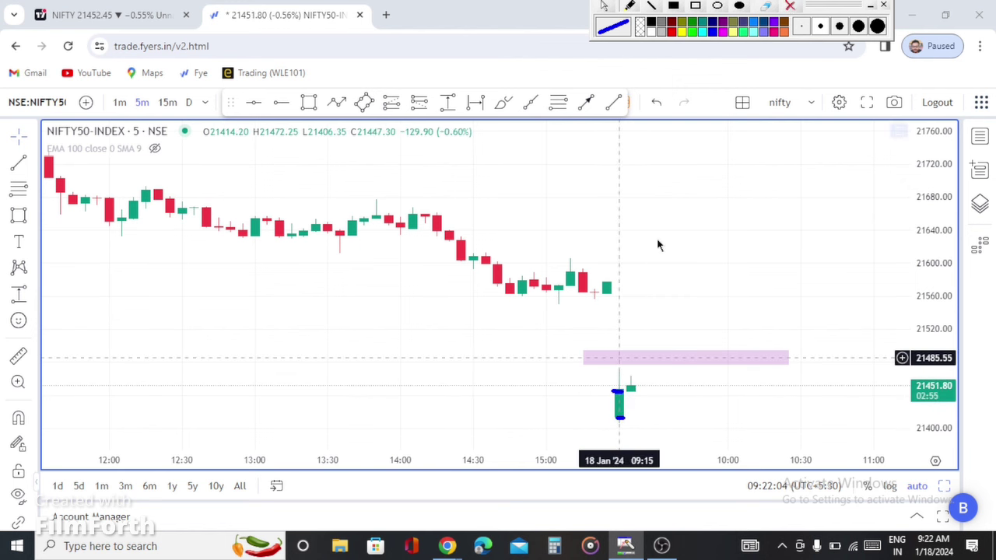
{"action": "left_click", "coordinate": [791, 6]}
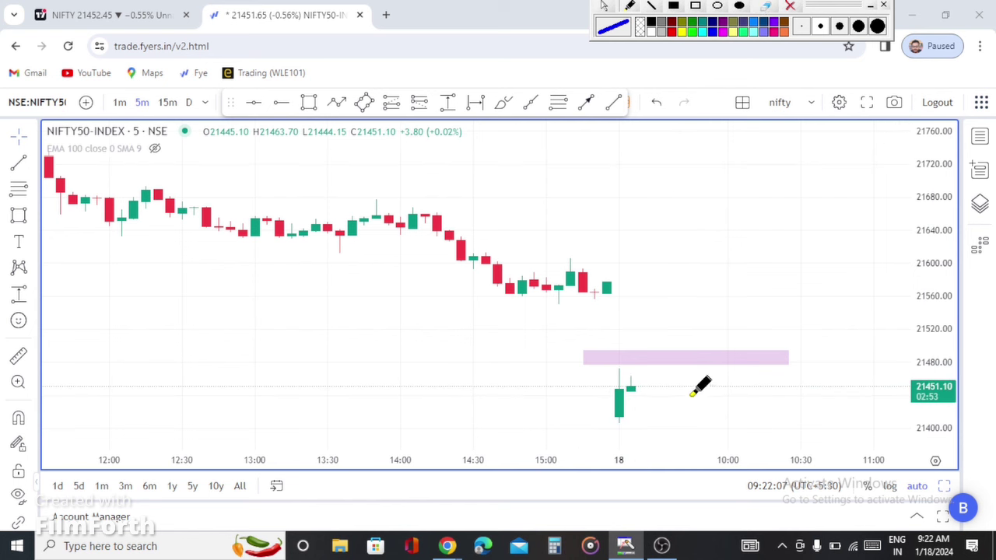
- Sketch a blue path climbing through the pink zone and a support line under late 17 Jan candles
{"action": "mouse_move", "coordinate": [620, 393]}
{"action": "left_mouse_down"}
{"action": "mouse_move", "coordinate": [660, 356]}
{"action": "mouse_move", "coordinate": [733, 366]}
{"action": "mouse_move", "coordinate": [742, 320]}
{"action": "left_mouse_up"}
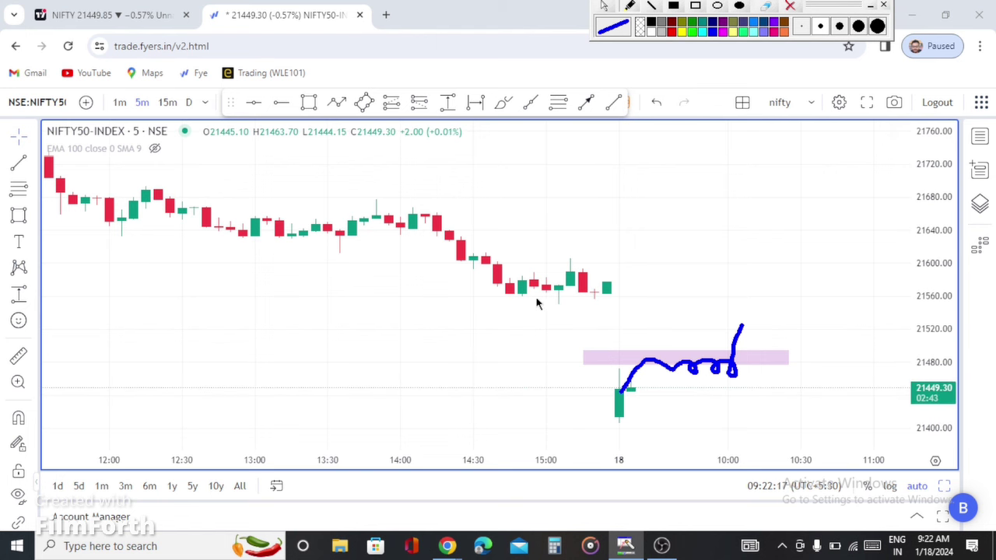
{"action": "left_click_drag", "start_coordinate": [507, 291], "coordinate": [761, 289]}
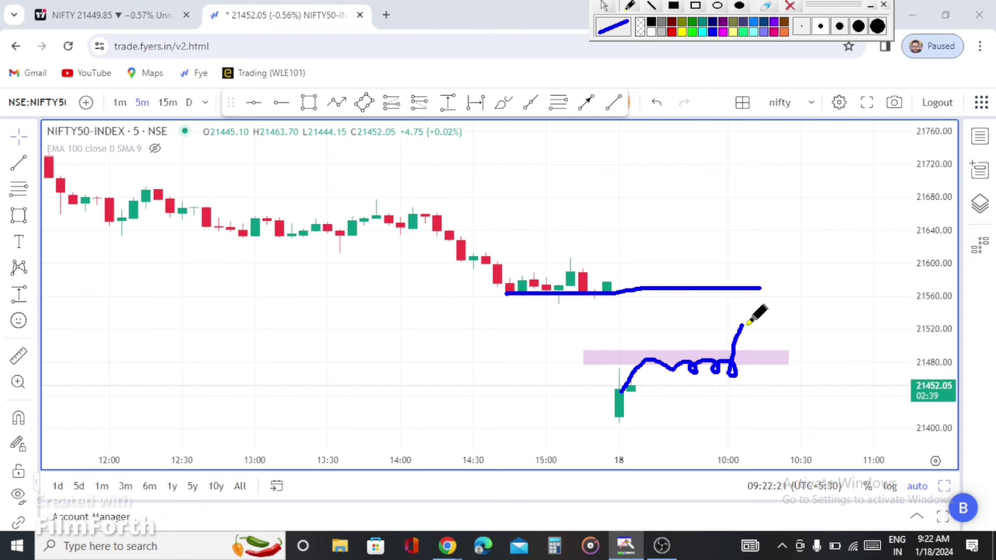
{"action": "left_click", "coordinate": [601, 6]}
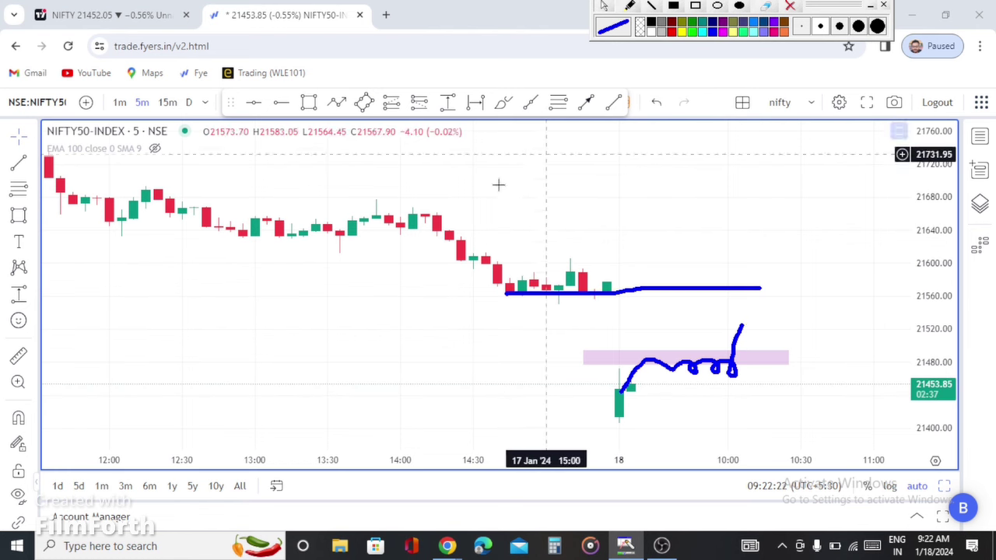
{"action": "scroll", "coordinate": [547, 213], "scroll_direction": "down", "scroll_amount": 5}
- Clear the freehand ink and zoom out so the chart spans 2 Jan through 18 Jan
{"action": "scroll", "coordinate": [326, 326], "scroll_direction": "down", "scroll_amount": 3}
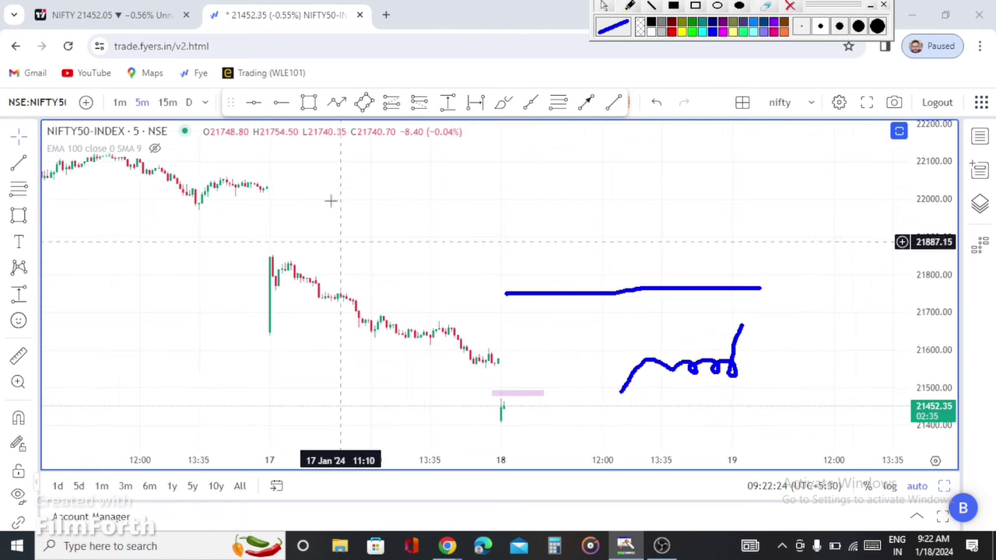
{"action": "left_click", "coordinate": [790, 5]}
{"action": "left_click_drag", "start_coordinate": [378, 311], "coordinate": [788, 299]}
{"action": "scroll", "coordinate": [789, 299], "scroll_direction": "down", "scroll_amount": 2}
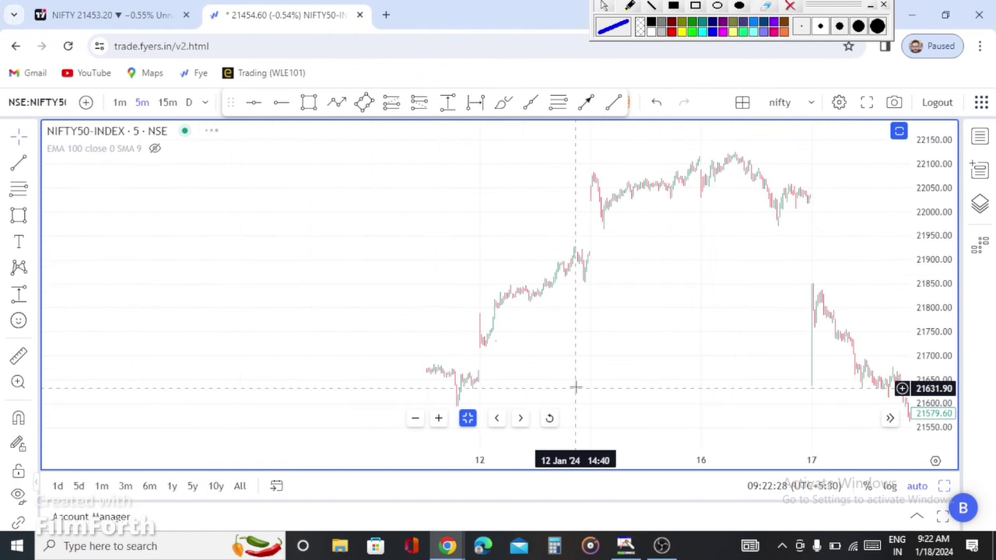
{"action": "scroll", "coordinate": [576, 387], "scroll_direction": "down", "scroll_amount": 1}
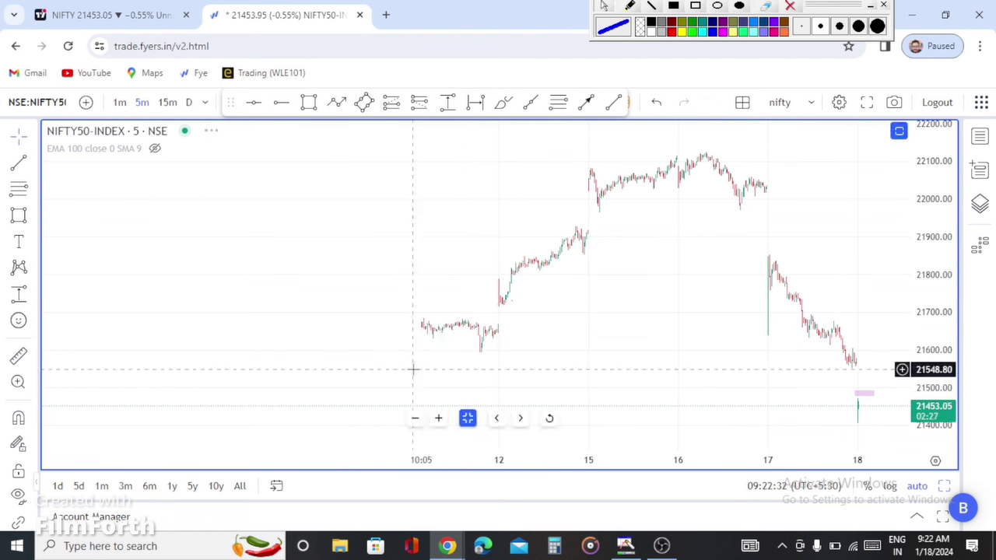
{"action": "scroll", "coordinate": [416, 342], "scroll_direction": "down", "scroll_amount": 3}
{"action": "left_click_drag", "start_coordinate": [318, 338], "coordinate": [441, 310]}
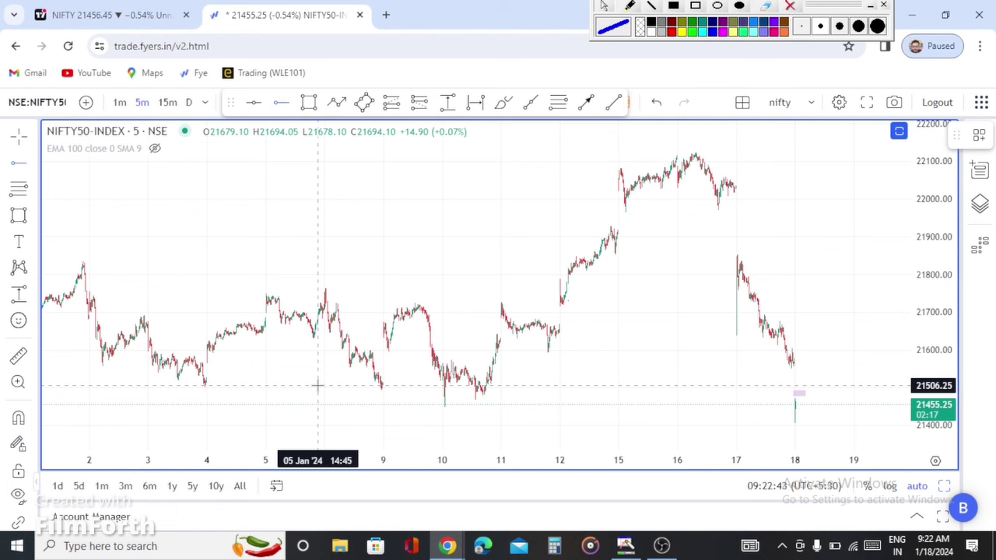
- Add horizontal rays at 21500.45 and 21485.00 from the 8–9 Jan lows, then sketch the swing path
{"action": "left_click", "coordinate": [320, 388]}
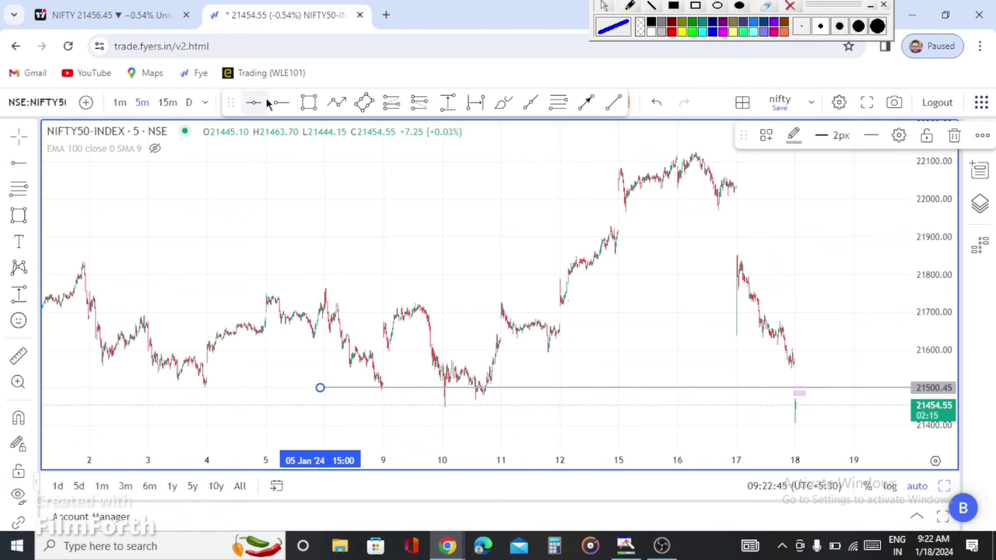
{"action": "left_click", "coordinate": [308, 209]}
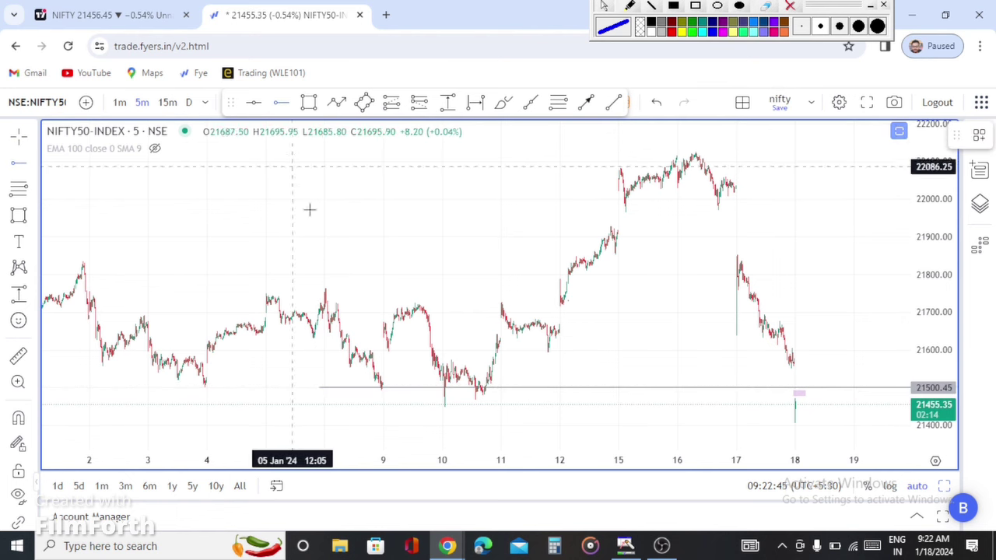
{"action": "left_click", "coordinate": [355, 394]}
{"action": "left_click", "coordinate": [369, 228]}
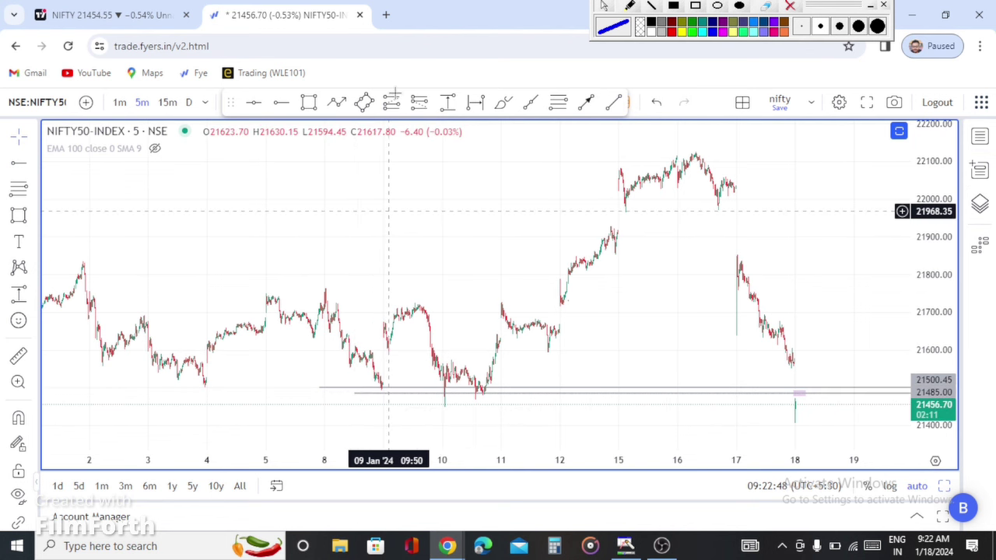
{"action": "left_click", "coordinate": [631, 6]}
{"action": "mouse_move", "coordinate": [367, 378]}
{"action": "left_mouse_down"}
{"action": "mouse_move", "coordinate": [403, 305]}
{"action": "mouse_move", "coordinate": [456, 389]}
{"action": "mouse_move", "coordinate": [507, 289]}
{"action": "mouse_move", "coordinate": [562, 367]}
{"action": "mouse_move", "coordinate": [676, 198]}
{"action": "mouse_move", "coordinate": [753, 295]}
{"action": "mouse_move", "coordinate": [787, 440]}
{"action": "mouse_move", "coordinate": [821, 393]}
{"action": "mouse_move", "coordinate": [826, 409]}
{"action": "mouse_move", "coordinate": [823, 396]}
{"action": "left_mouse_up"}
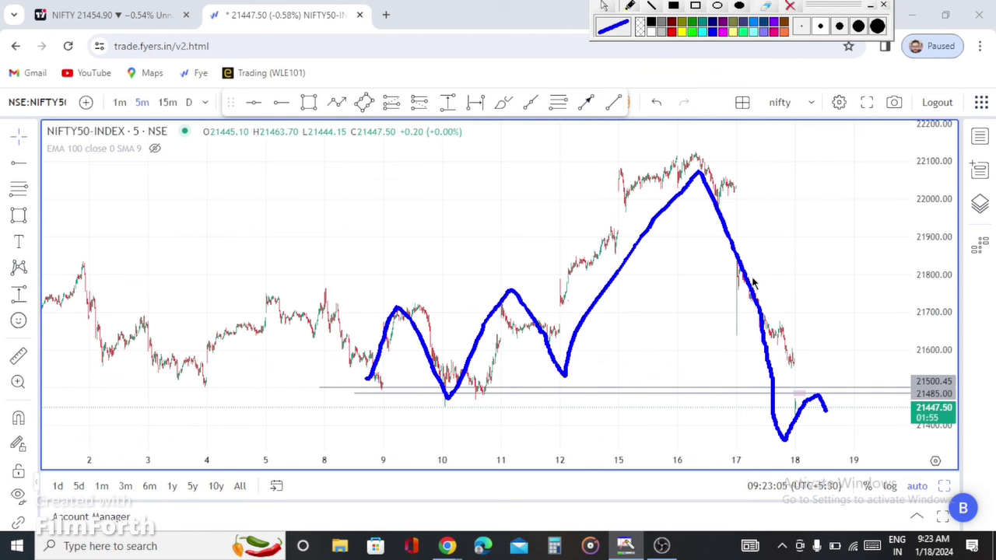
- Sketch blue swing paths over January and a projected dip after 18 Jan, then zoom into 17–18 Jan
{"action": "mouse_move", "coordinate": [776, 400]}
{"action": "left_mouse_down"}
{"action": "mouse_move", "coordinate": [831, 409]}
{"action": "mouse_move", "coordinate": [836, 393]}
{"action": "mouse_move", "coordinate": [848, 408]}
{"action": "mouse_move", "coordinate": [867, 391]}
{"action": "left_mouse_up"}
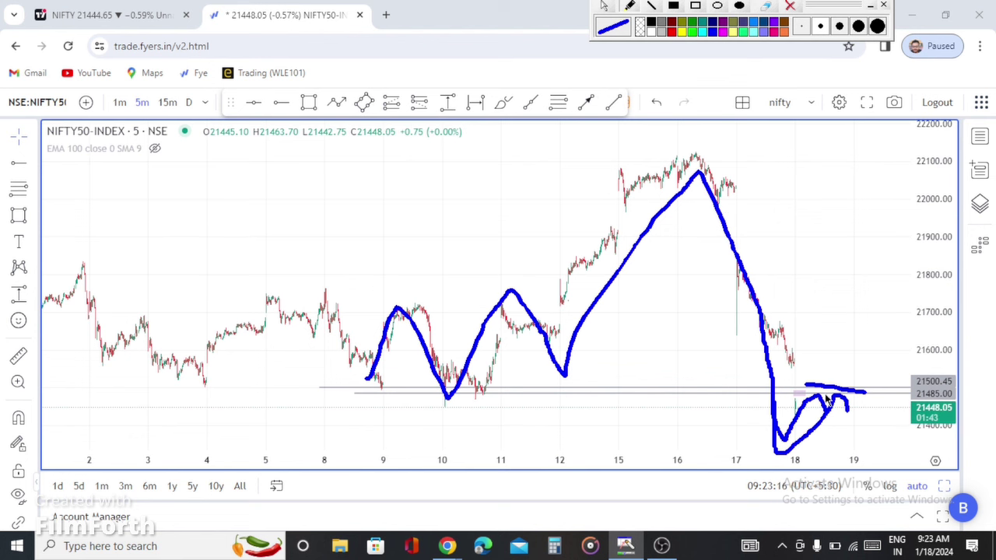
{"action": "left_click_drag", "start_coordinate": [673, 163], "coordinate": [797, 361]}
{"action": "left_click_drag", "start_coordinate": [809, 404], "coordinate": [853, 375]}
{"action": "left_click_drag", "start_coordinate": [838, 413], "coordinate": [851, 378]}
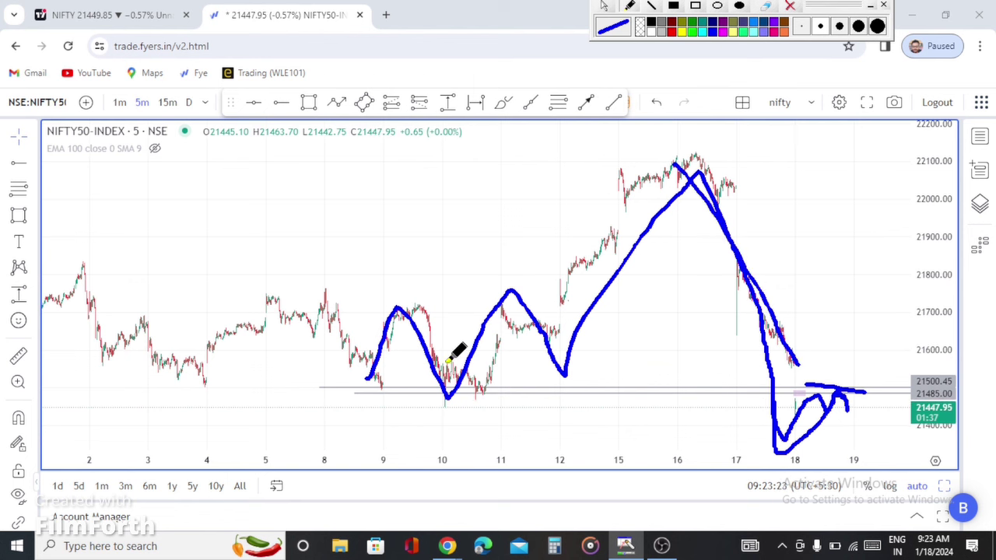
{"action": "mouse_move", "coordinate": [489, 372]}
{"action": "left_mouse_down"}
{"action": "mouse_move", "coordinate": [516, 291]}
{"action": "mouse_move", "coordinate": [566, 315]}
{"action": "mouse_move", "coordinate": [612, 241]}
{"action": "left_mouse_up"}
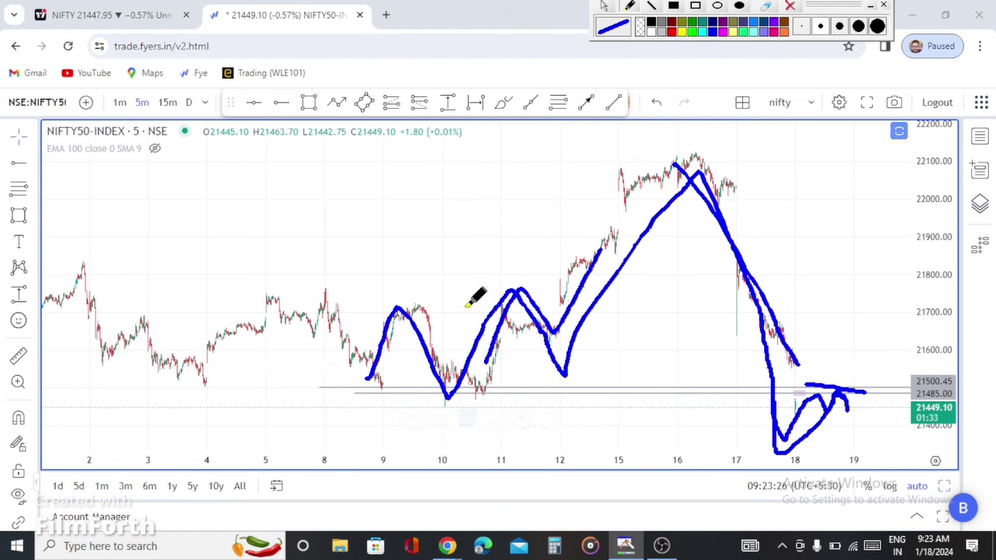
{"action": "left_click_drag", "start_coordinate": [465, 303], "coordinate": [596, 309]}
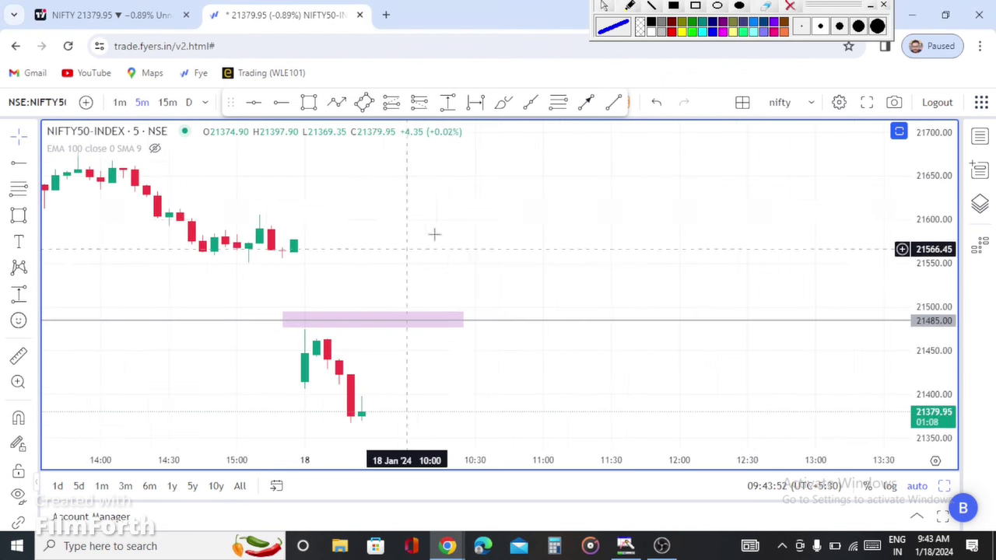
{"action": "scroll", "coordinate": [504, 213], "scroll_direction": "down", "scroll_amount": 2}
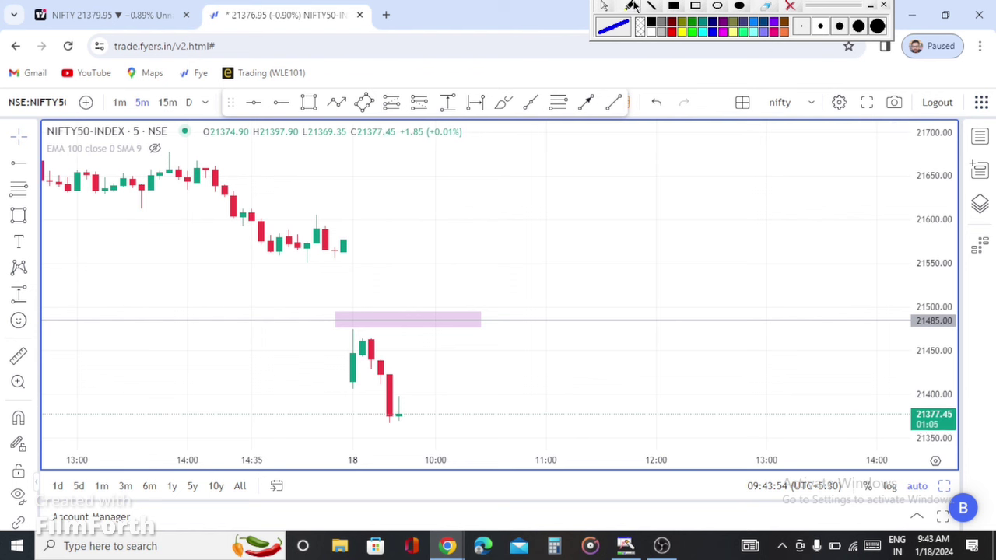
- Draw and clear blue strokes along the pink zone's top and down the 18 Jan red candles
{"action": "left_click_drag", "start_coordinate": [321, 324], "coordinate": [395, 325]}
{"action": "mouse_move", "coordinate": [357, 360]}
{"action": "left_mouse_down"}
{"action": "mouse_move", "coordinate": [381, 344]}
{"action": "mouse_move", "coordinate": [374, 319]}
{"action": "mouse_move", "coordinate": [385, 364]}
{"action": "mouse_move", "coordinate": [406, 355]}
{"action": "left_mouse_up"}
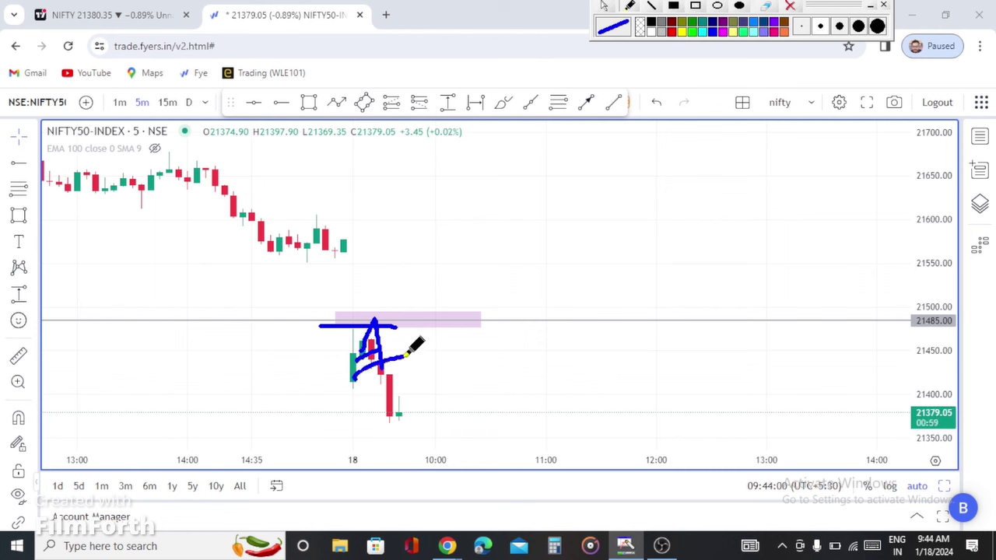
{"action": "left_click", "coordinate": [790, 6]}
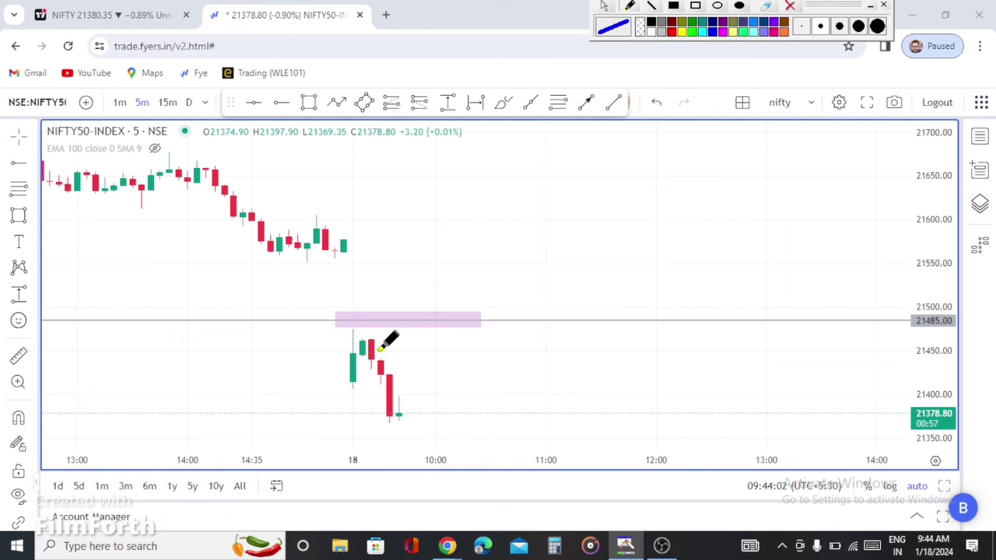
{"action": "left_click_drag", "start_coordinate": [363, 336], "coordinate": [393, 423]}
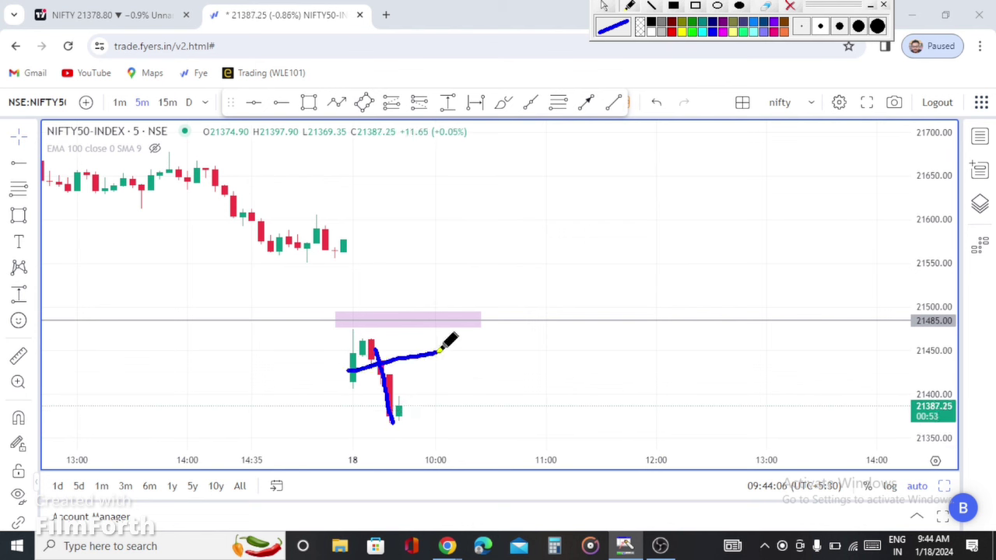
{"action": "left_click", "coordinate": [790, 5]}
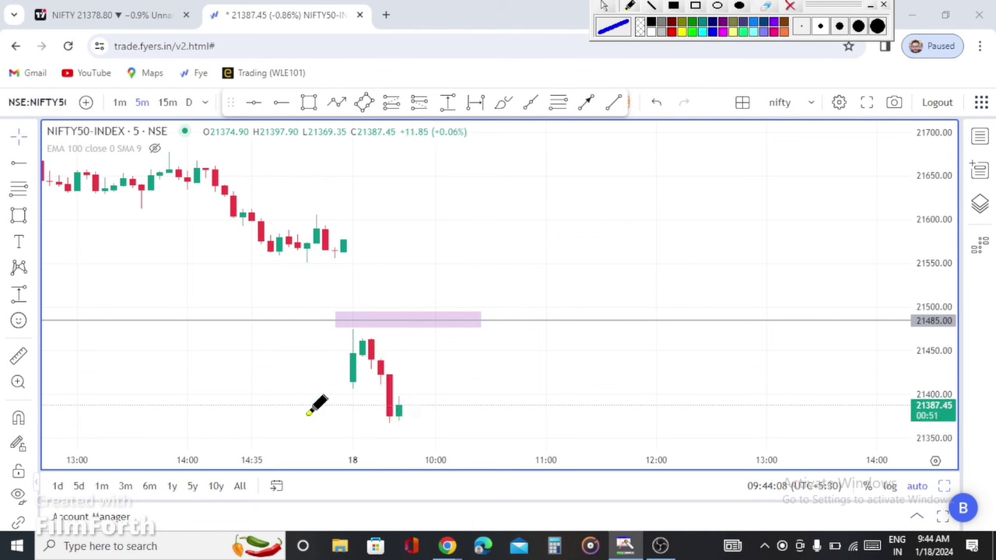
- Mark the green 18 Jan candle's low and wick top plus a line across the candles, then clear them
{"action": "left_click_drag", "start_coordinate": [342, 394], "coordinate": [357, 390]}
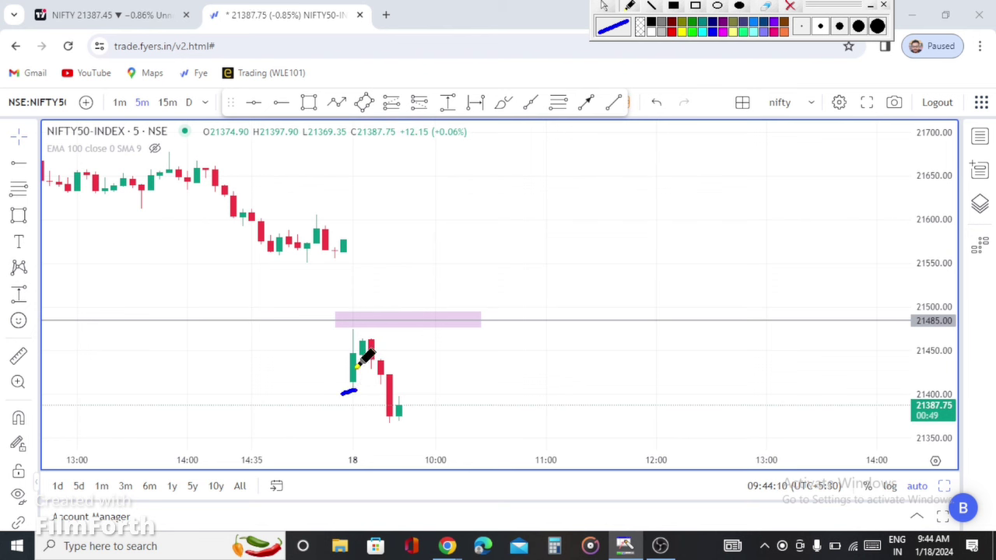
{"action": "left_click_drag", "start_coordinate": [354, 356], "coordinate": [352, 352]}
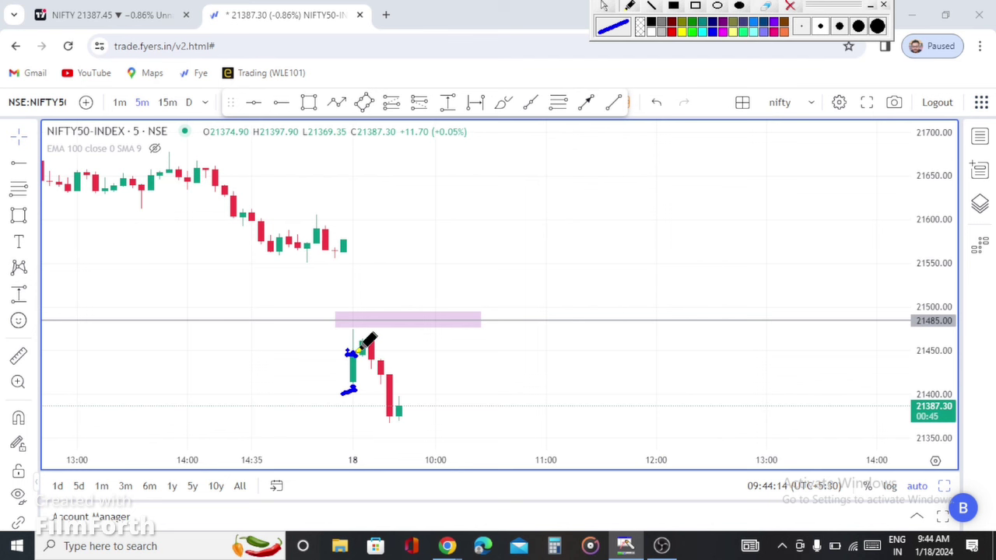
{"action": "left_click", "coordinate": [354, 332]}
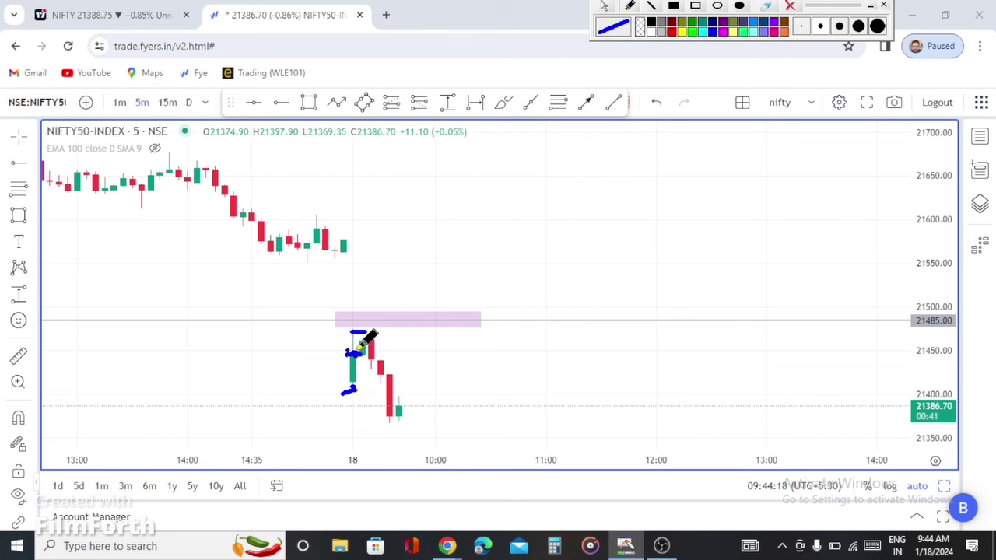
{"action": "mouse_move", "coordinate": [356, 355]}
{"action": "left_mouse_down"}
{"action": "mouse_move", "coordinate": [388, 352]}
{"action": "mouse_move", "coordinate": [382, 399]}
{"action": "mouse_move", "coordinate": [394, 419]}
{"action": "mouse_move", "coordinate": [410, 416]}
{"action": "mouse_move", "coordinate": [391, 420]}
{"action": "mouse_move", "coordinate": [383, 403]}
{"action": "mouse_move", "coordinate": [421, 394]}
{"action": "mouse_move", "coordinate": [410, 393]}
{"action": "mouse_move", "coordinate": [419, 377]}
{"action": "mouse_move", "coordinate": [452, 381]}
{"action": "mouse_move", "coordinate": [479, 424]}
{"action": "left_mouse_up"}
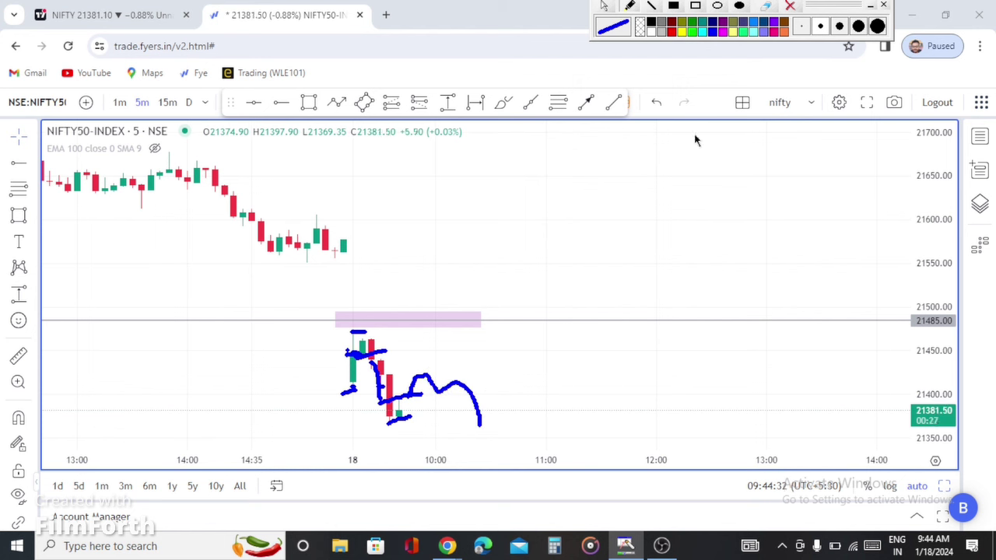
{"action": "left_click", "coordinate": [793, 6]}
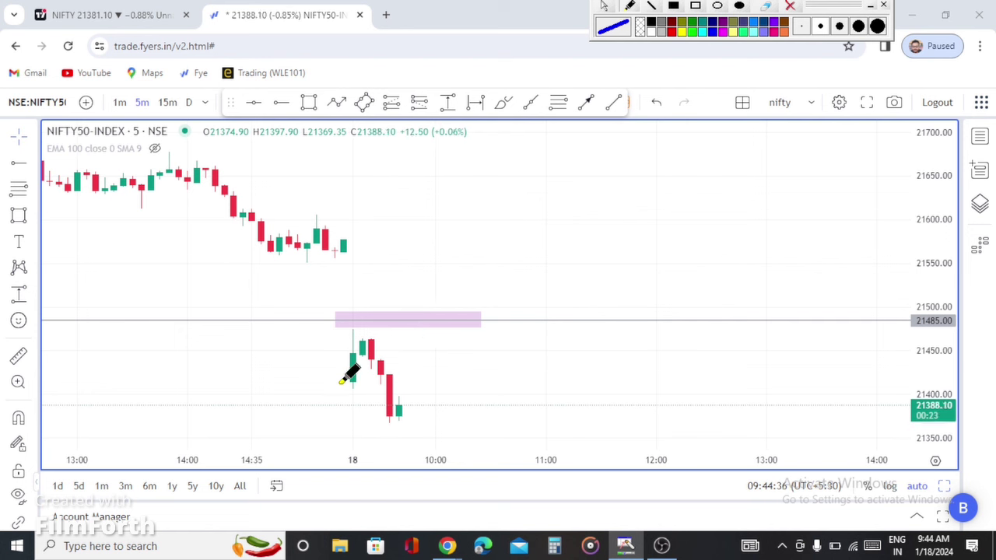
- Draw two parallel horizontal strokes across the recent candles, clear them, and redraw a single stroke
{"action": "left_click_drag", "start_coordinate": [340, 381], "coordinate": [440, 379]}
{"action": "left_click_drag", "start_coordinate": [339, 394], "coordinate": [430, 394]}
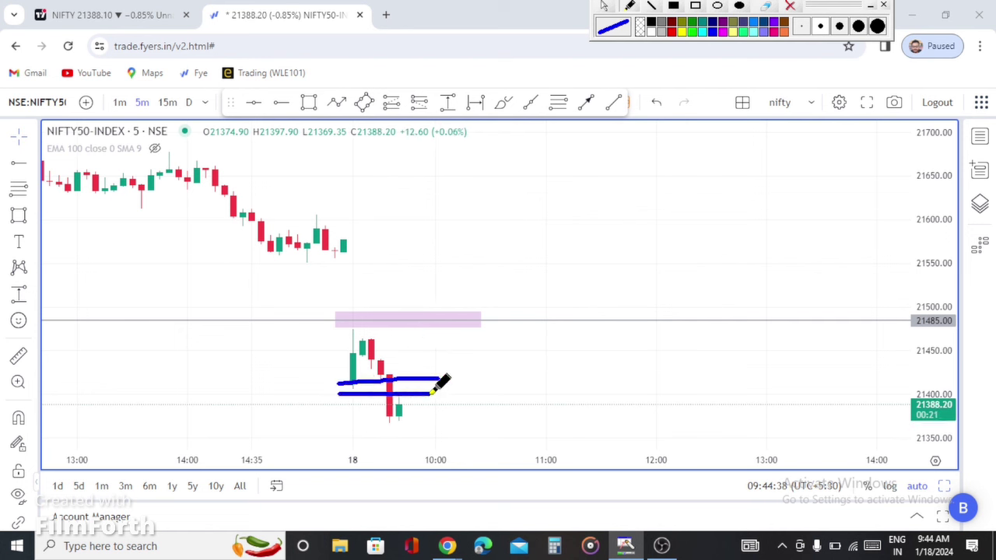
{"action": "left_click", "coordinate": [791, 6]}
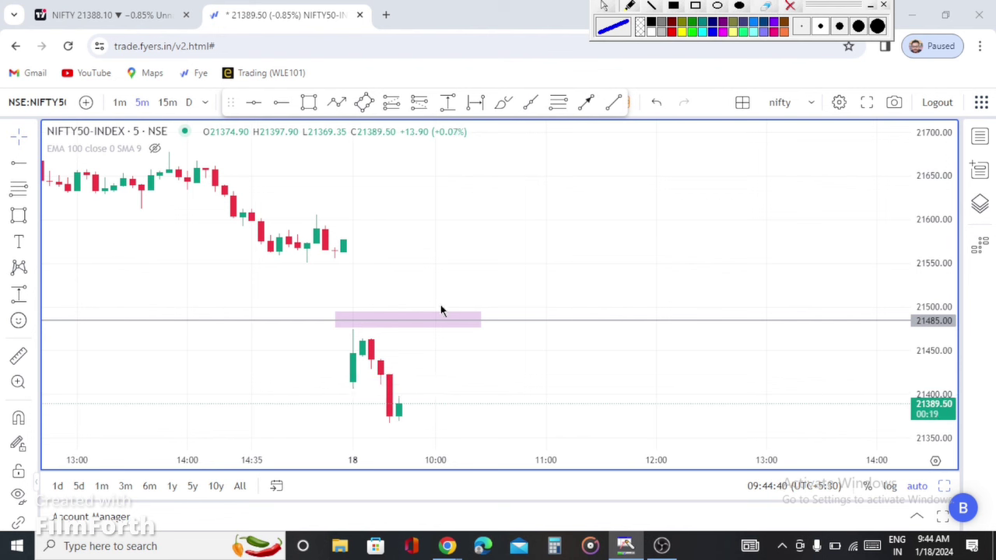
{"action": "left_click_drag", "start_coordinate": [330, 391], "coordinate": [451, 381]}
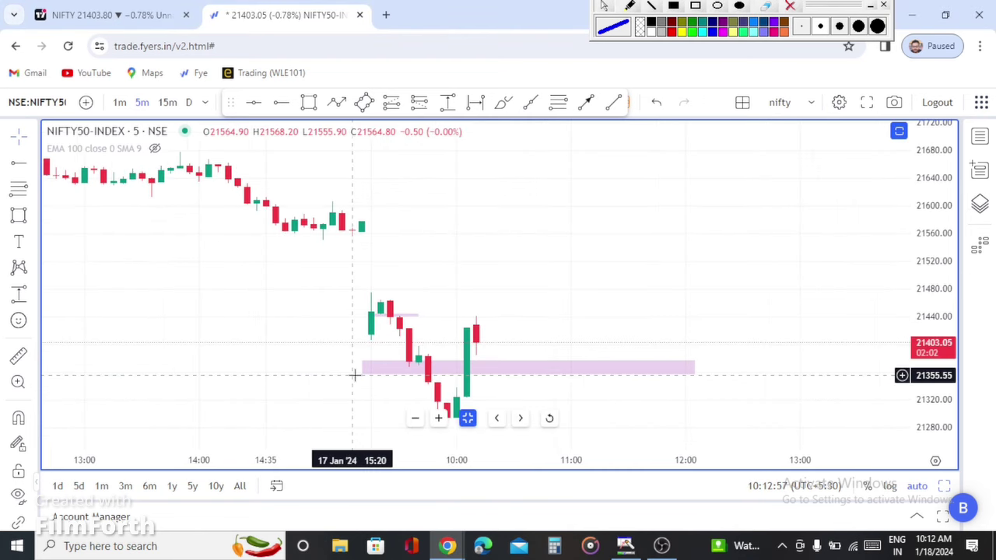
{"action": "scroll", "coordinate": [241, 300], "scroll_direction": "up", "scroll_amount": 3}
- Mark the 18 Jan swing low near 21,320 with a short blue pen line
{"action": "left_click", "coordinate": [630, 6]}
{"action": "left_click", "coordinate": [633, 7]}
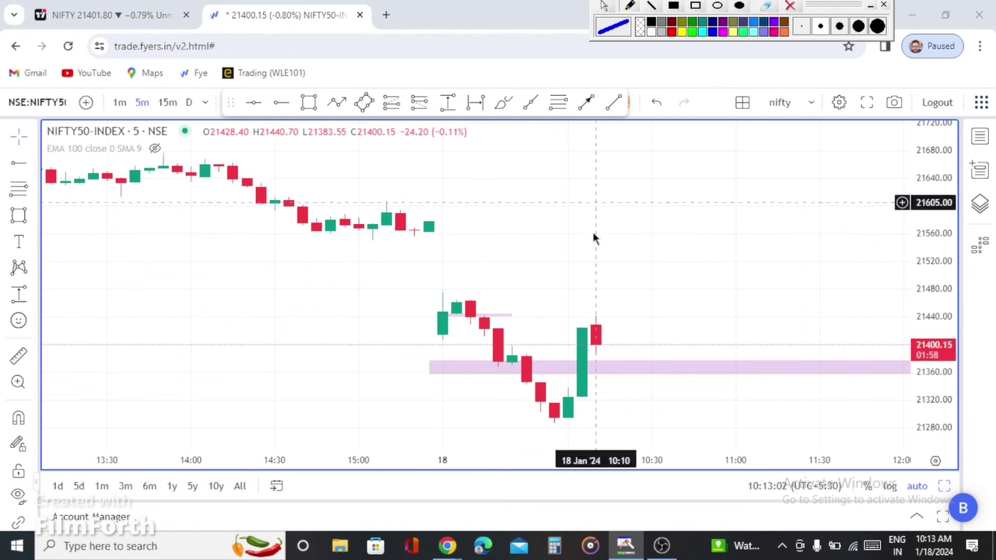
{"action": "left_click_drag", "start_coordinate": [530, 400], "coordinate": [577, 401]}
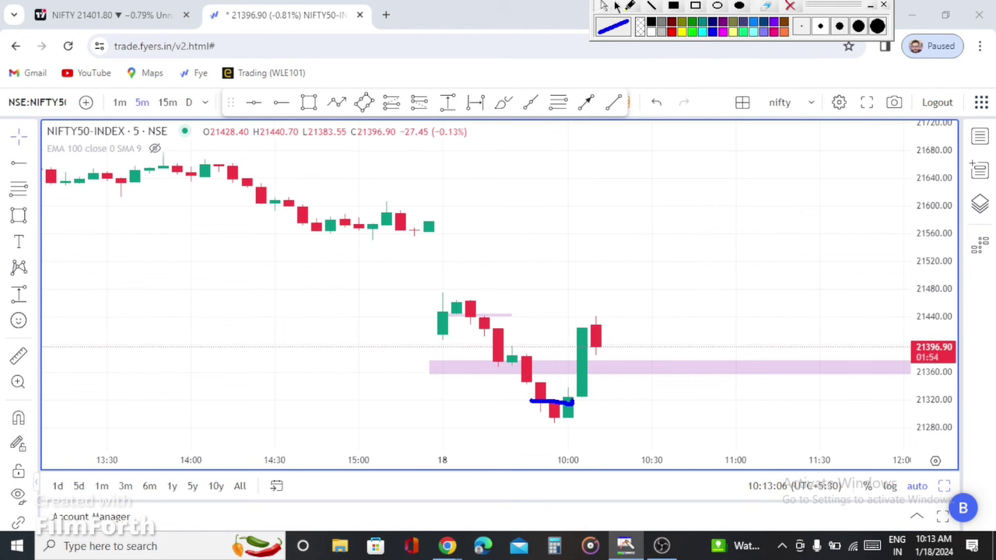
- Measure the 103.15-point rebound from the 18 Jan low, then deselect the measurement
{"action": "left_click", "coordinate": [447, 102]}
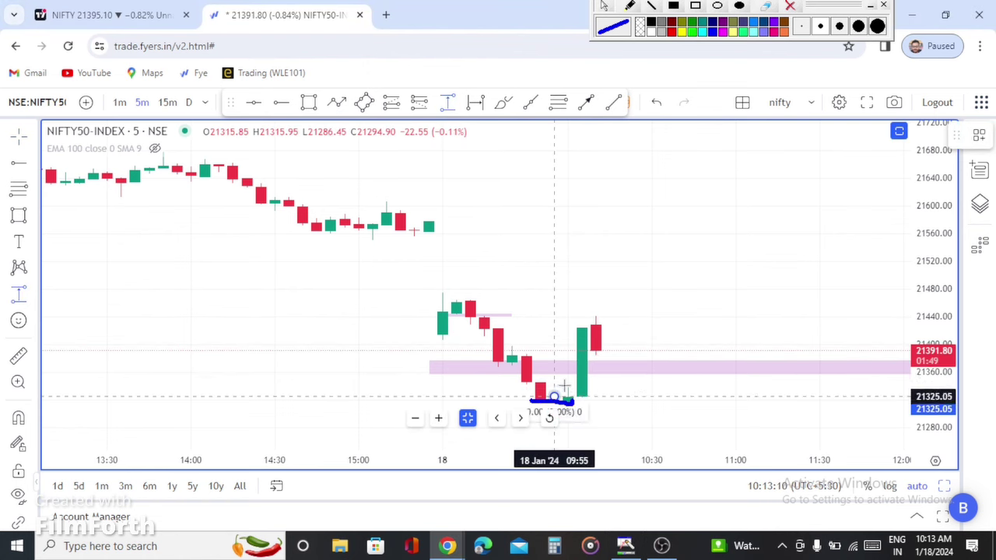
{"action": "left_click", "coordinate": [553, 397]}
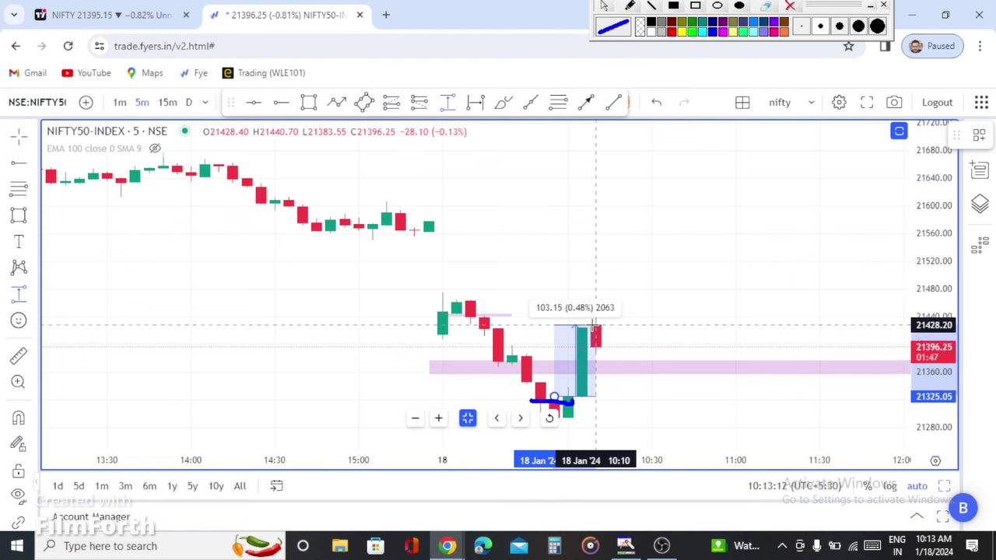
{"action": "left_click", "coordinate": [596, 325]}
{"action": "left_click", "coordinate": [907, 210]}
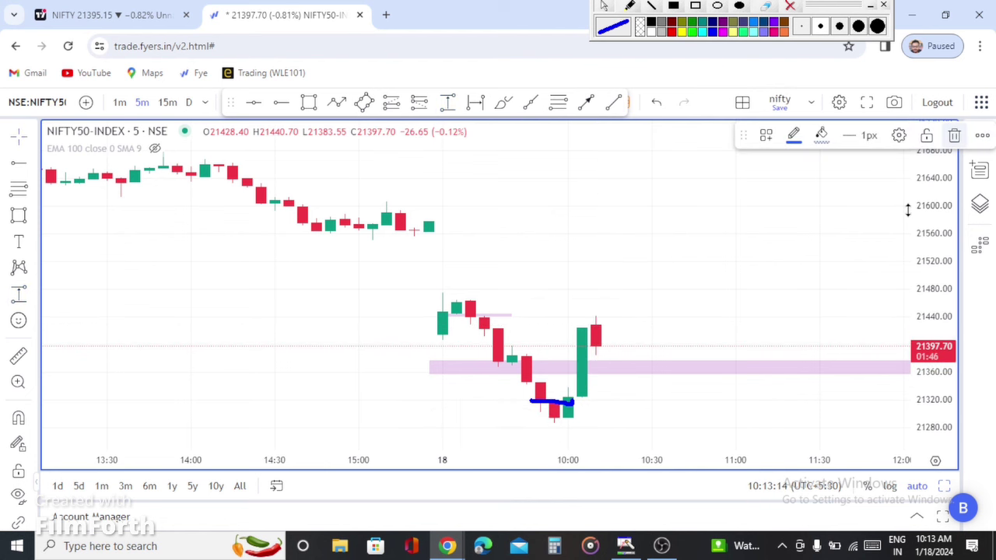
{"action": "left_click", "coordinate": [553, 339]}
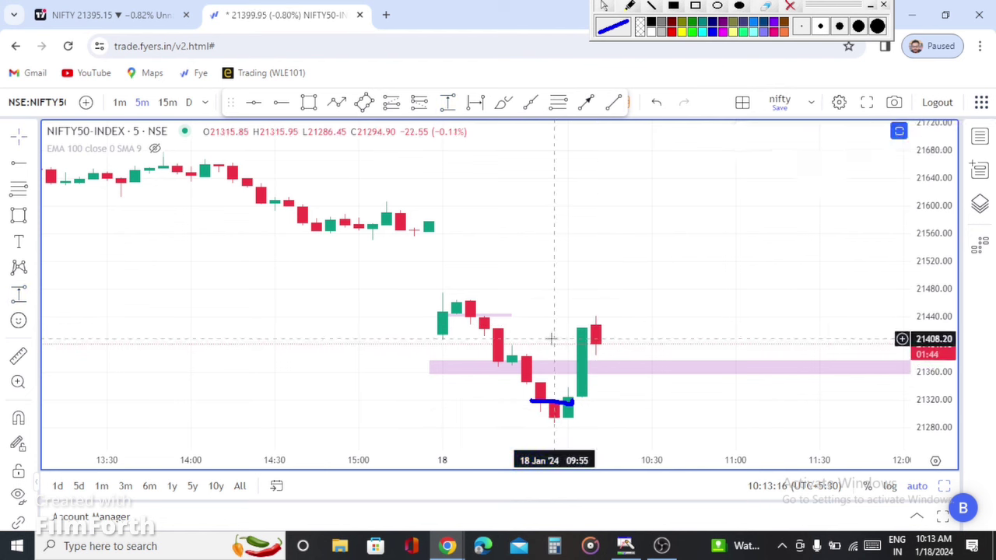
{"action": "scroll", "coordinate": [551, 339], "scroll_direction": "up", "scroll_amount": 1}
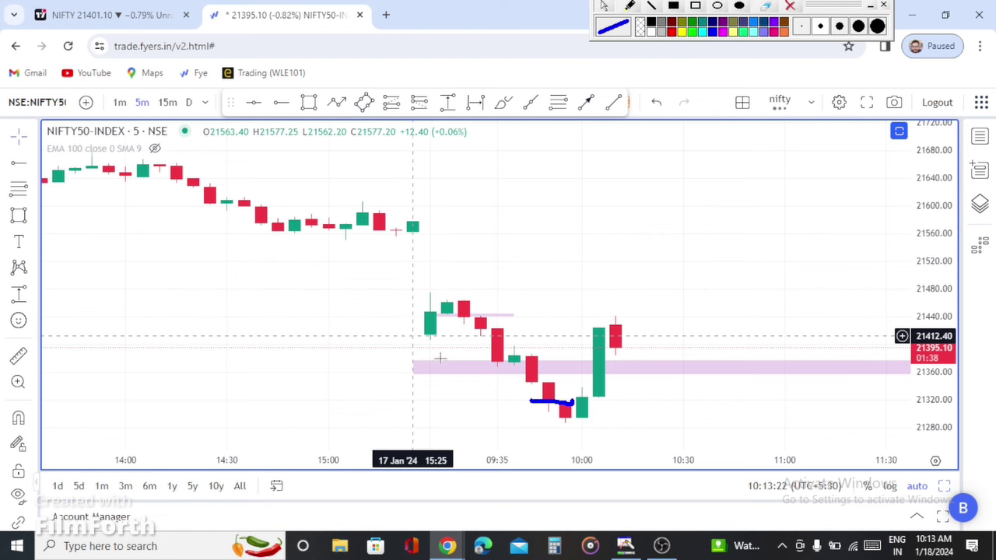
- Remove the old pink zone and draw a Fibonacci retracement from 21293.50 to 21425.05
{"action": "left_click_drag", "start_coordinate": [462, 371], "coordinate": [430, 347]}
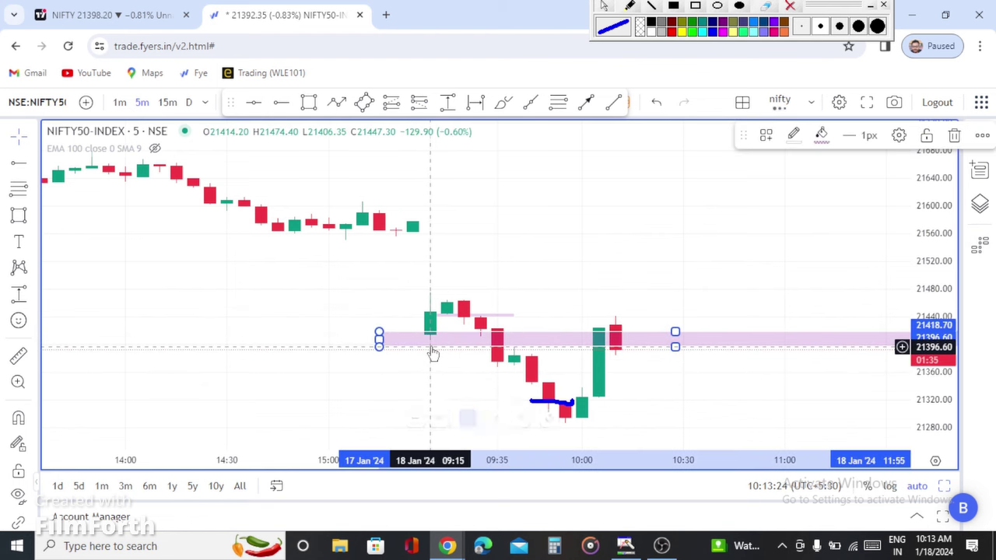
{"action": "left_click", "coordinate": [954, 135]}
{"action": "left_click", "coordinate": [558, 102]}
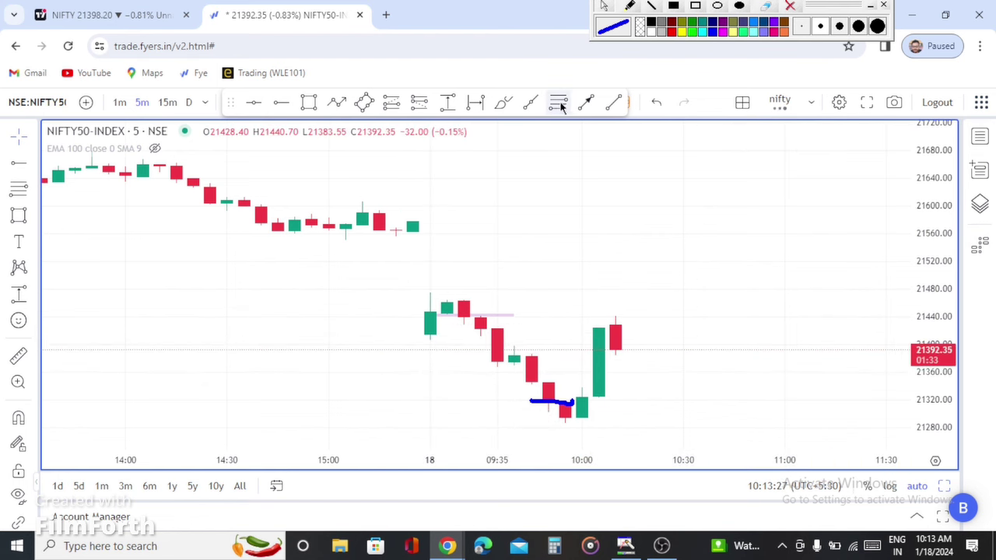
{"action": "left_click", "coordinate": [566, 419]}
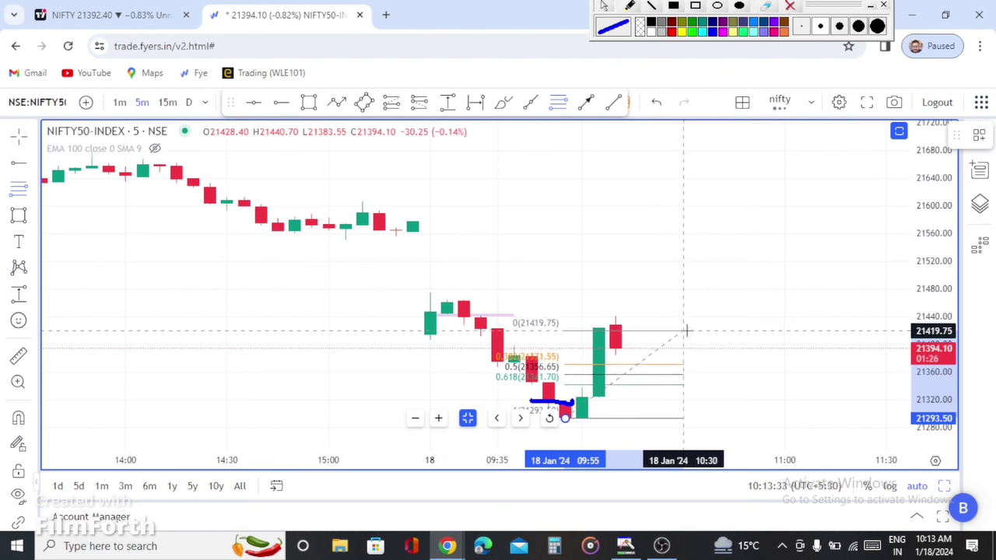
{"action": "left_click", "coordinate": [683, 326]}
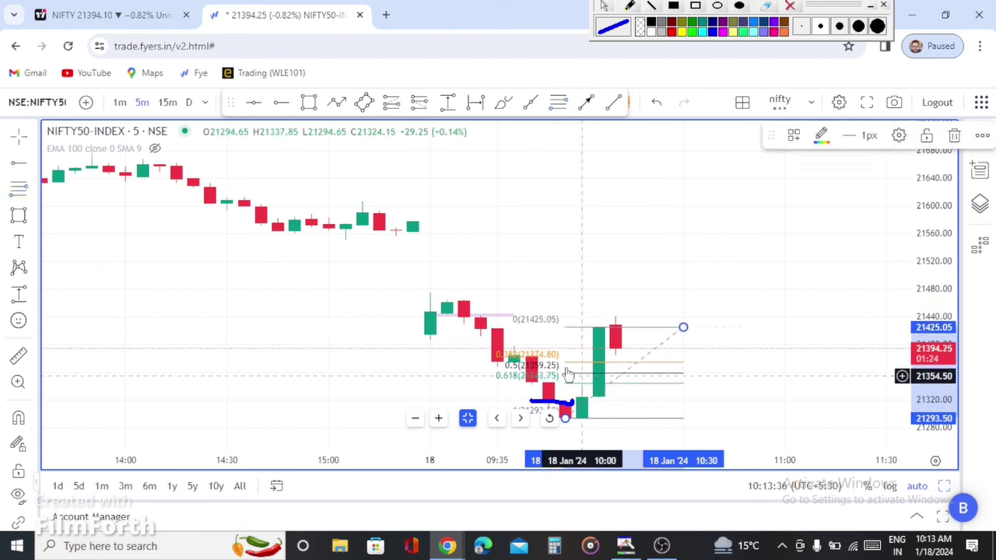
- Draw a new pink zone at about 21,359–21,375 from the 09:40 candle and delete the stray horizontal line
{"action": "left_click", "coordinate": [308, 102]}
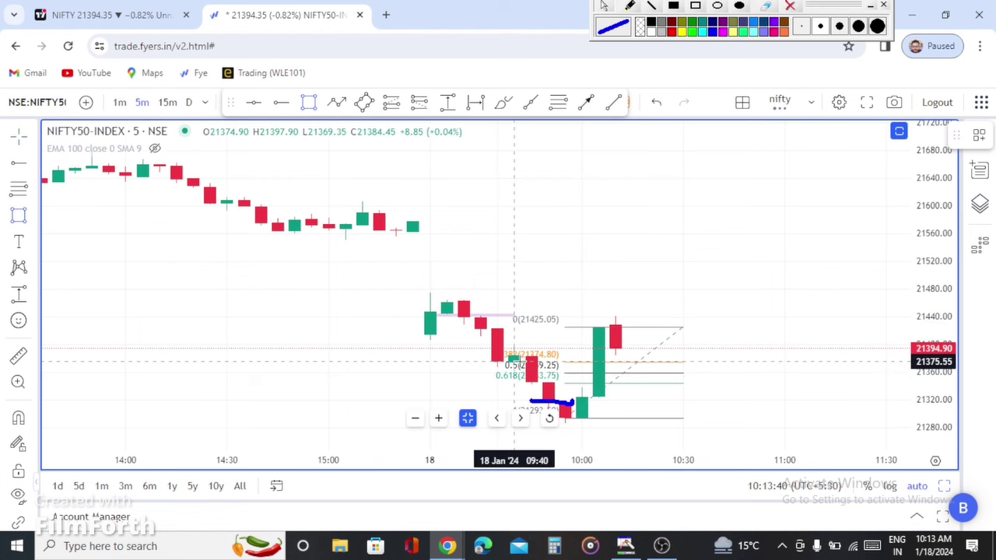
{"action": "mouse_move", "coordinate": [514, 361]}
{"action": "left_mouse_down"}
{"action": "mouse_move", "coordinate": [687, 381]}
{"action": "mouse_move", "coordinate": [819, 372]}
{"action": "left_mouse_up"}
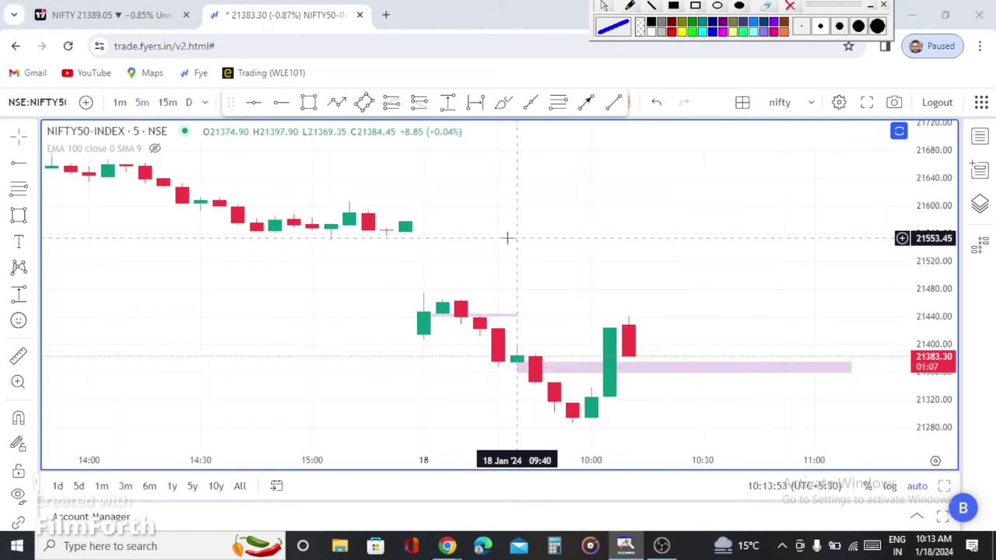
{"action": "scroll", "coordinate": [502, 327], "scroll_direction": "up", "scroll_amount": 2}
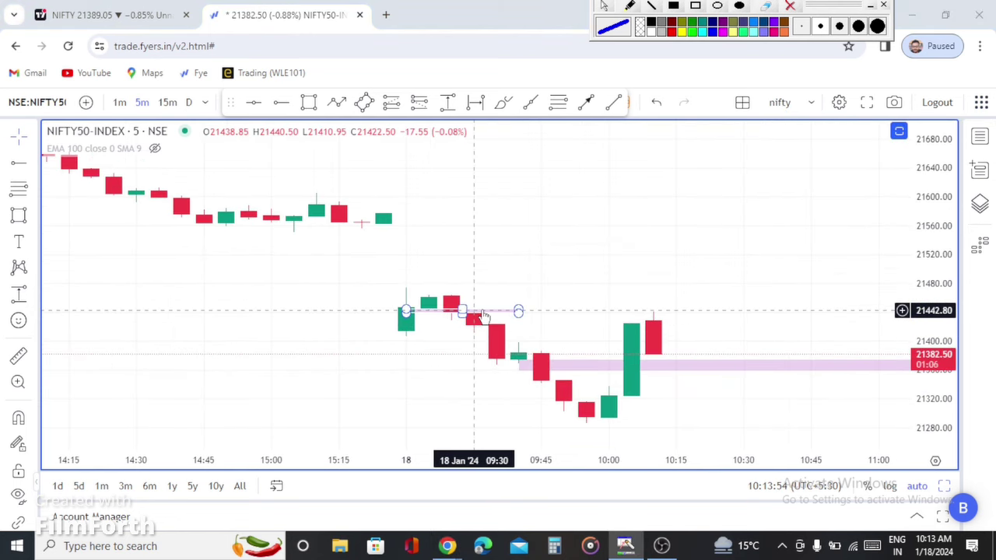
{"action": "key", "text": "Delete"}
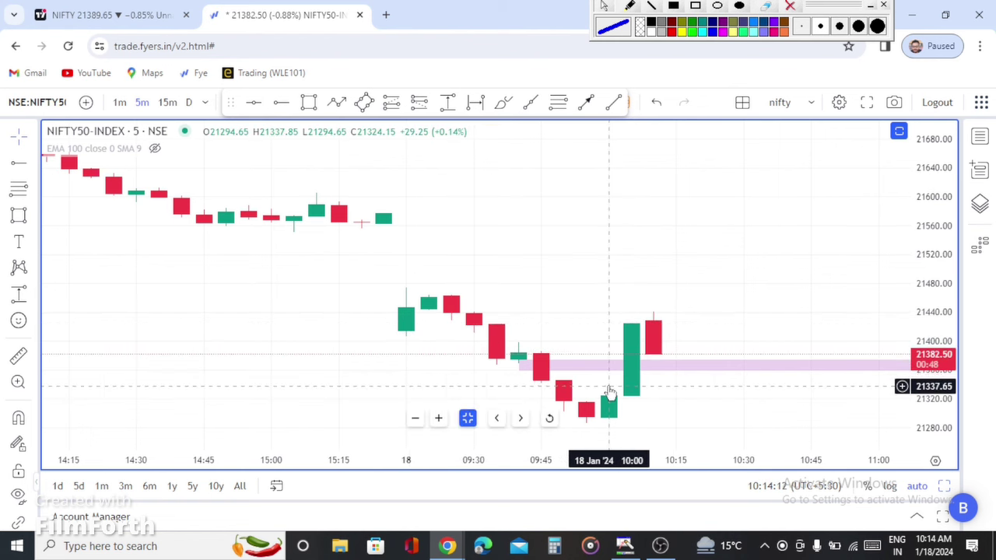
- Pan NIFTY50, check its pink zone, then switch to the NIFTY50/NIFTYFINSRV2550/NIFTYIT/NIFTYFMCG 2x2 grid
{"action": "scroll", "coordinate": [615, 389], "scroll_direction": "down", "scroll_amount": 2}
{"action": "scroll", "coordinate": [662, 365], "scroll_direction": "up", "scroll_amount": 2}
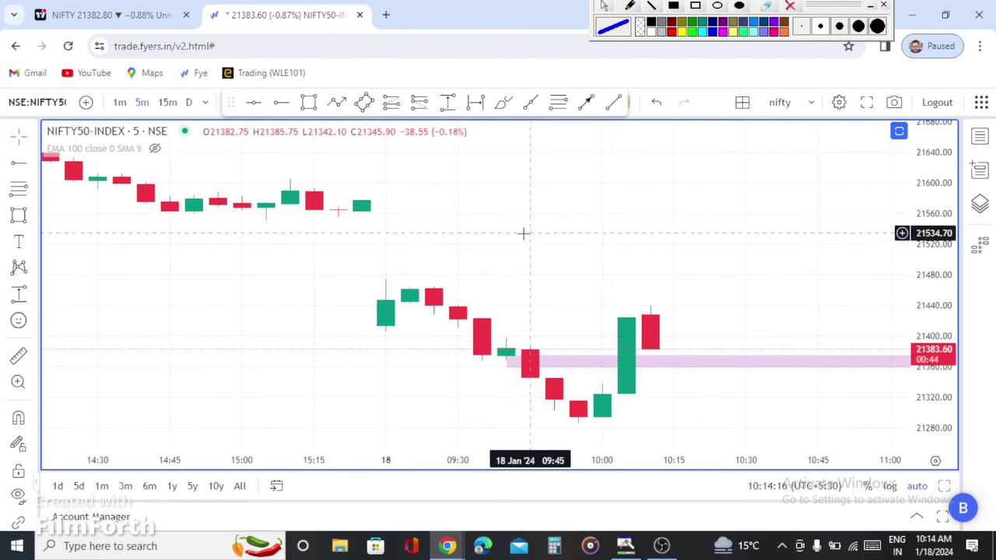
{"action": "left_click_drag", "start_coordinate": [537, 269], "coordinate": [494, 268]}
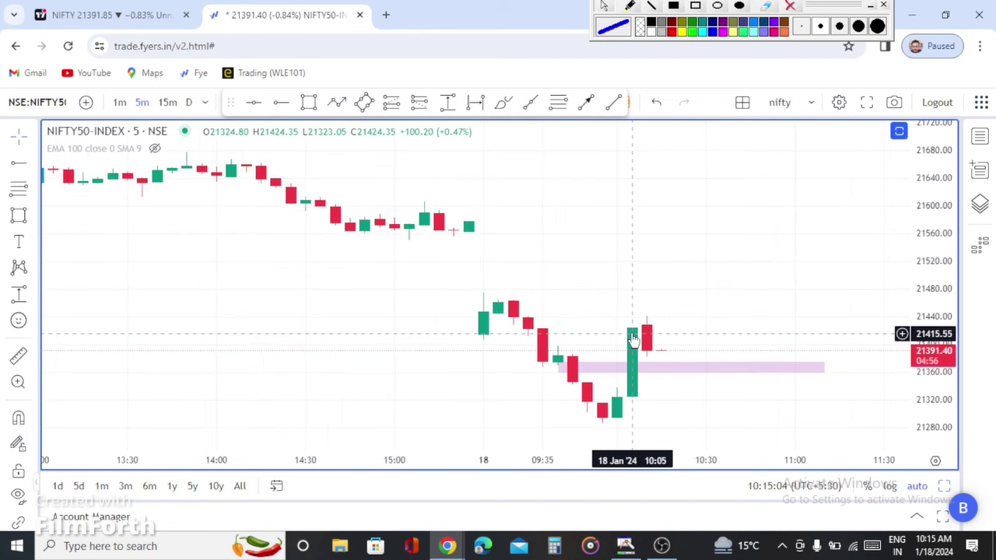
{"action": "left_click", "coordinate": [638, 363]}
{"action": "left_click", "coordinate": [662, 361]}
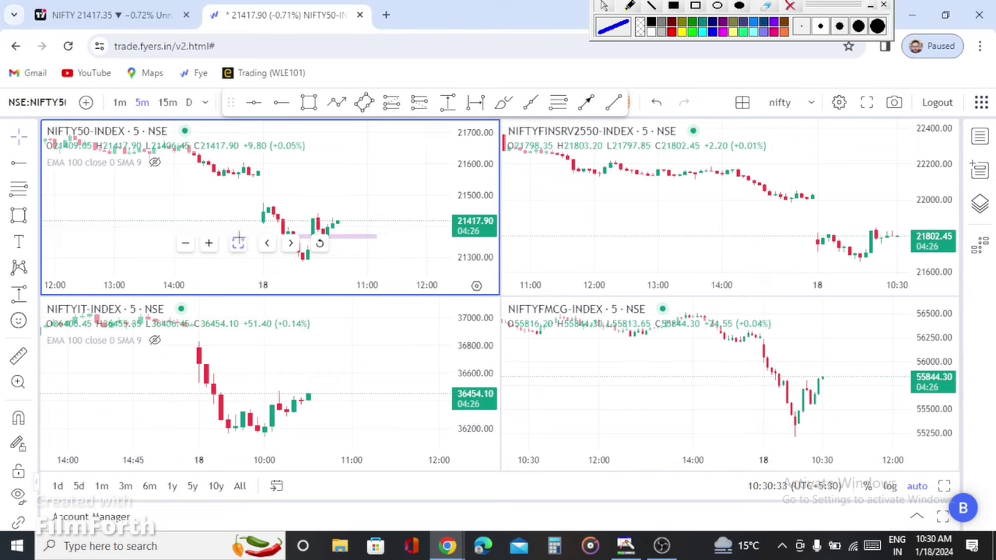
{"action": "left_click", "coordinate": [239, 243]}
- Zoom NIFTY50, circle the 10:15–10:25 candles in blue, line the recent high, then clear the marks
{"action": "scroll", "coordinate": [529, 249], "scroll_direction": "up", "scroll_amount": 5}
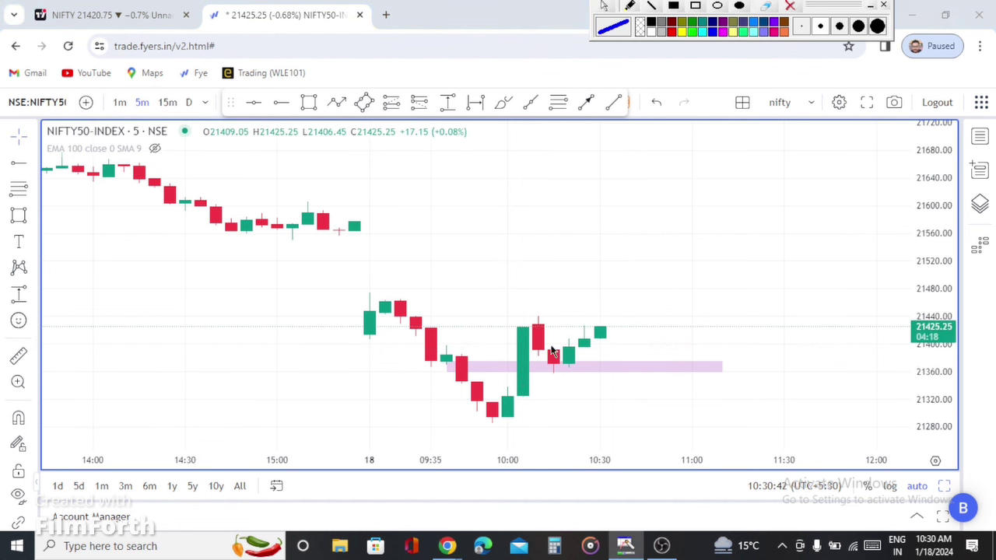
{"action": "mouse_move", "coordinate": [554, 336]}
{"action": "left_mouse_down"}
{"action": "mouse_move", "coordinate": [589, 351]}
{"action": "mouse_move", "coordinate": [526, 366]}
{"action": "mouse_move", "coordinate": [535, 339]}
{"action": "mouse_move", "coordinate": [566, 354]}
{"action": "left_mouse_up"}
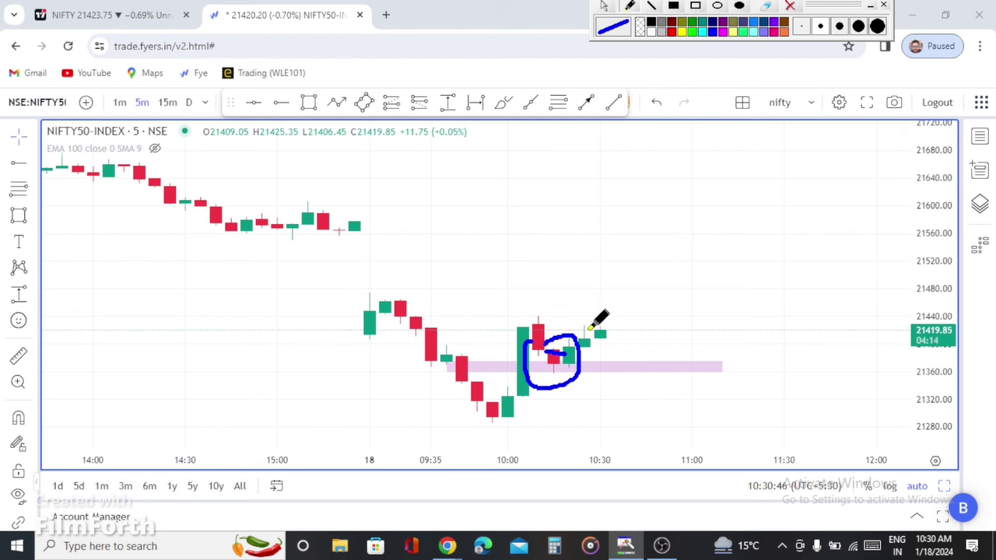
{"action": "mouse_move", "coordinate": [496, 318]}
{"action": "left_mouse_down"}
{"action": "mouse_move", "coordinate": [586, 332]}
{"action": "mouse_move", "coordinate": [474, 332]}
{"action": "mouse_move", "coordinate": [599, 322]}
{"action": "mouse_move", "coordinate": [597, 284]}
{"action": "left_mouse_up"}
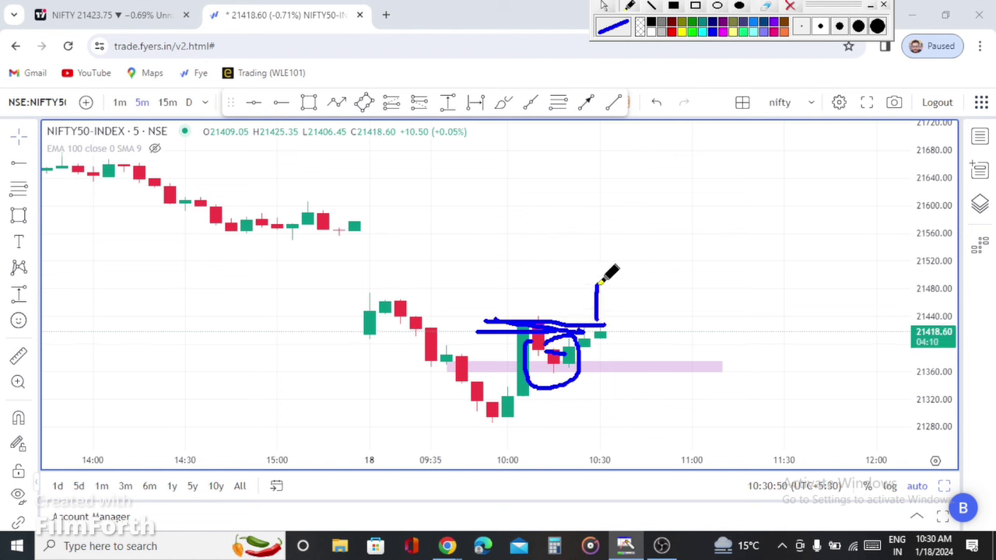
{"action": "left_click", "coordinate": [790, 5]}
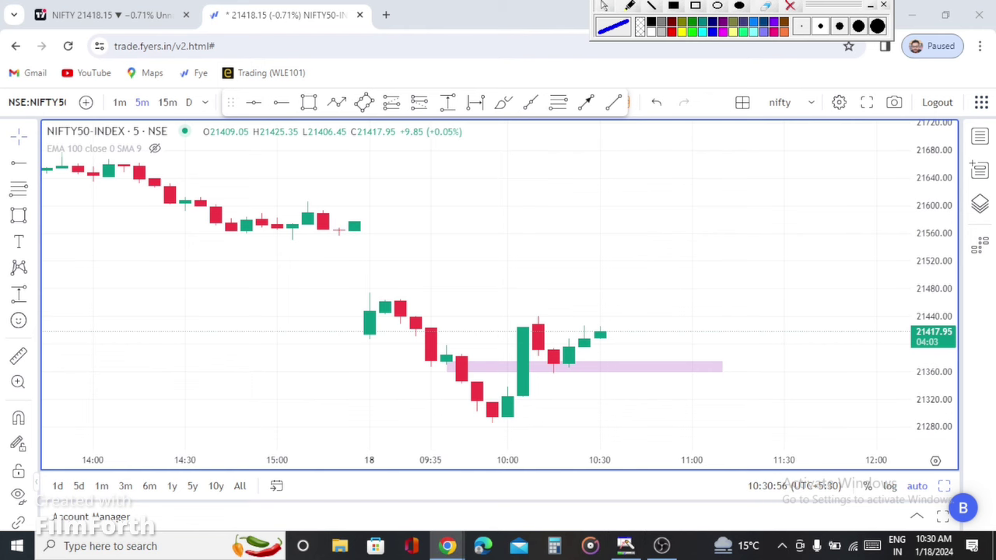
{"action": "double_click", "coordinate": [933, 28]}
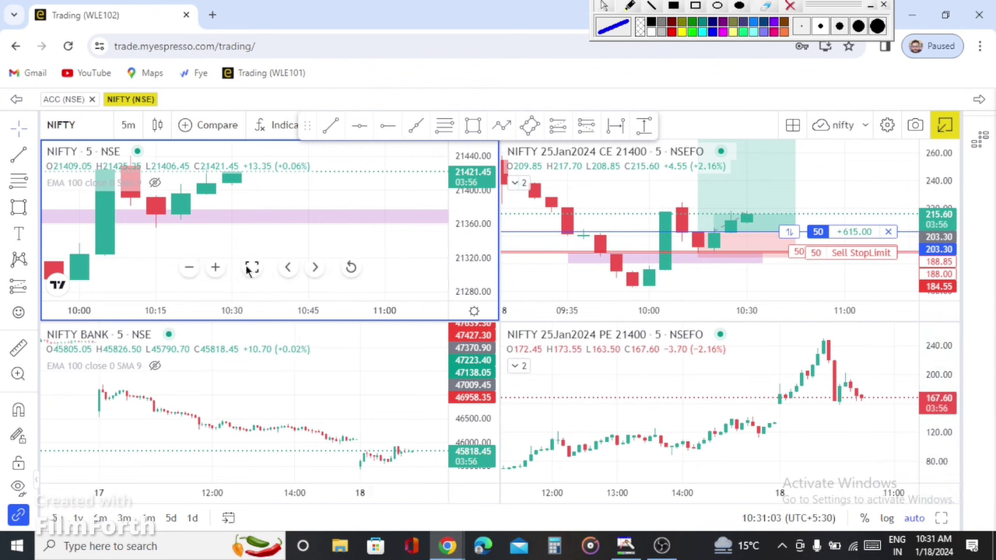
{"action": "left_click", "coordinate": [251, 267]}
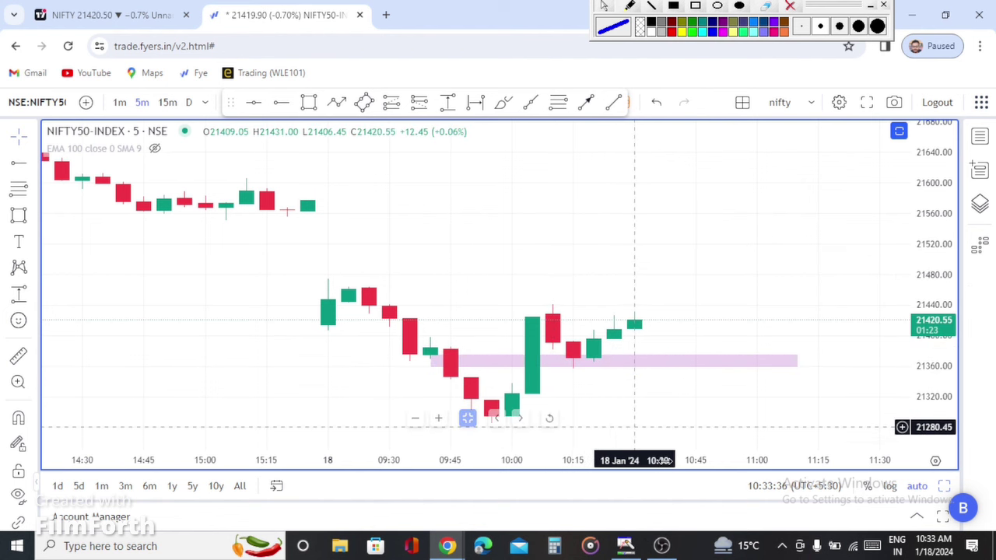
- Trace blue pen lines over the NIFTY50 candle highs and opening high, then erase them
{"action": "left_click", "coordinate": [629, 6]}
{"action": "mouse_move", "coordinate": [576, 332]}
{"action": "left_mouse_down"}
{"action": "mouse_move", "coordinate": [608, 315]}
{"action": "mouse_move", "coordinate": [619, 340]}
{"action": "mouse_move", "coordinate": [646, 332]}
{"action": "left_mouse_up"}
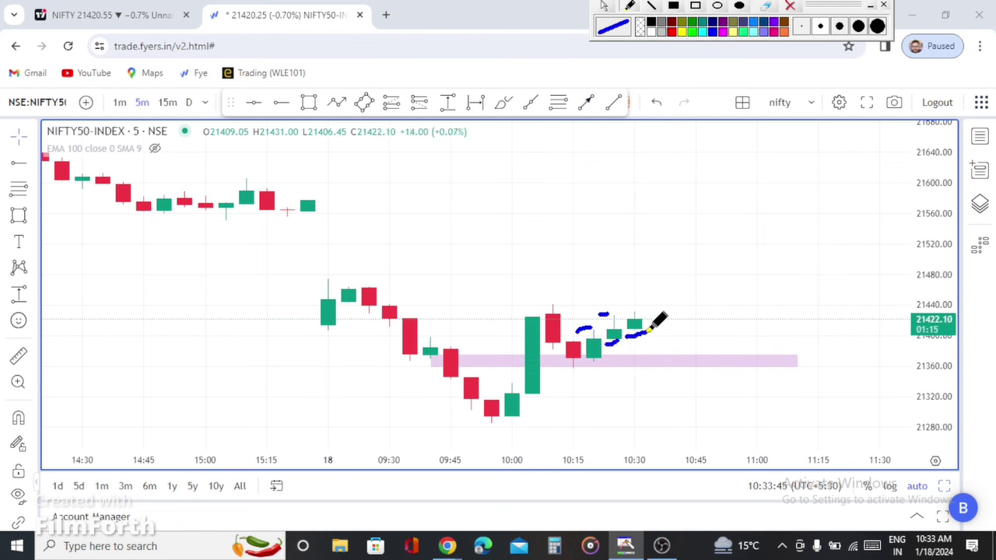
{"action": "left_click_drag", "start_coordinate": [538, 316], "coordinate": [647, 307]}
{"action": "left_click_drag", "start_coordinate": [511, 315], "coordinate": [646, 309]}
{"action": "left_click_drag", "start_coordinate": [310, 292], "coordinate": [412, 289]}
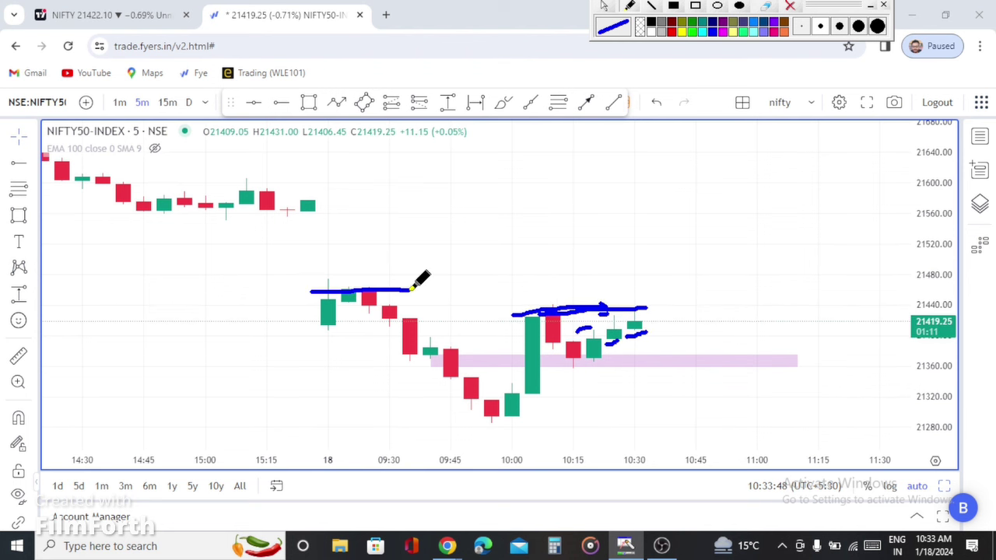
{"action": "left_click", "coordinate": [790, 7]}
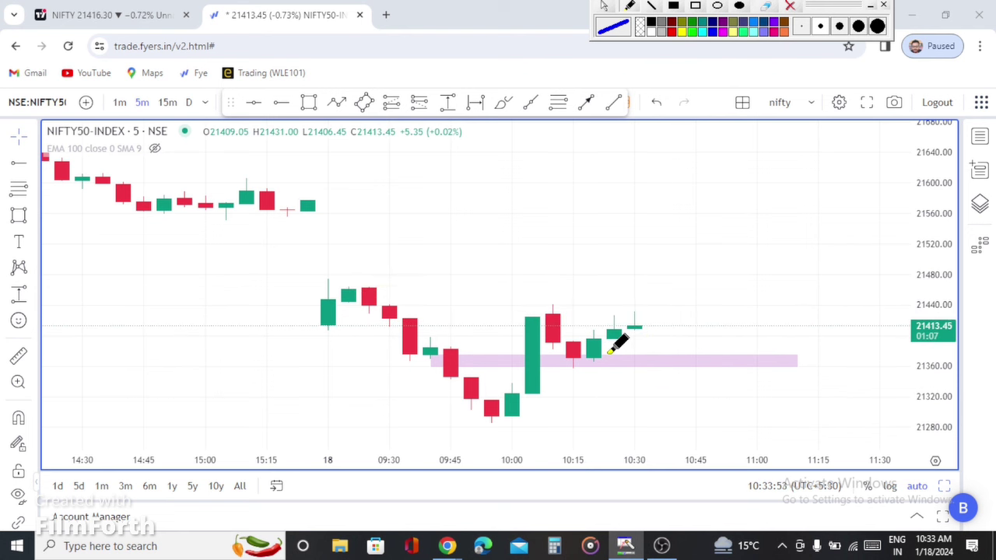
- Underline the last few candles in blue, then erase the stroke
{"action": "left_click_drag", "start_coordinate": [609, 340], "coordinate": [651, 337]}
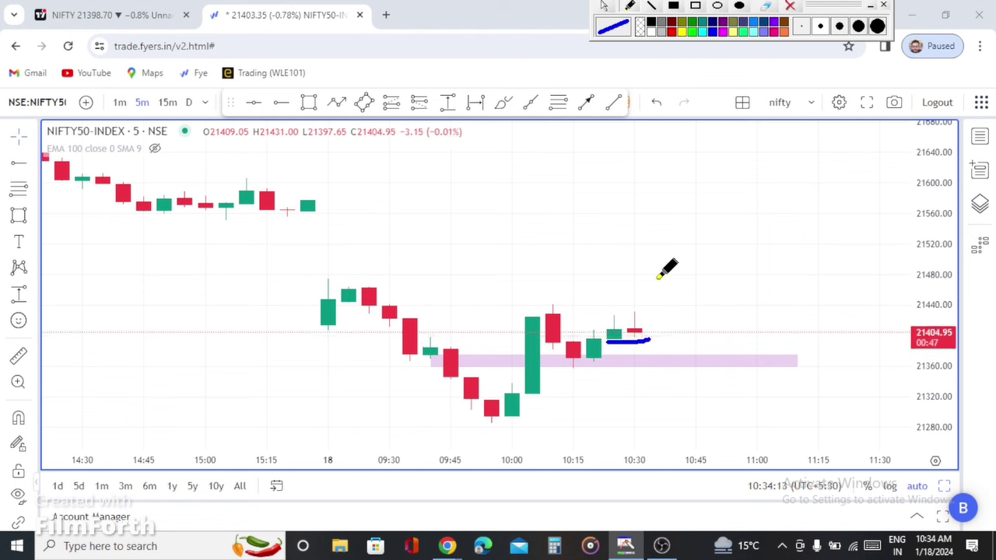
{"action": "left_click", "coordinate": [790, 6]}
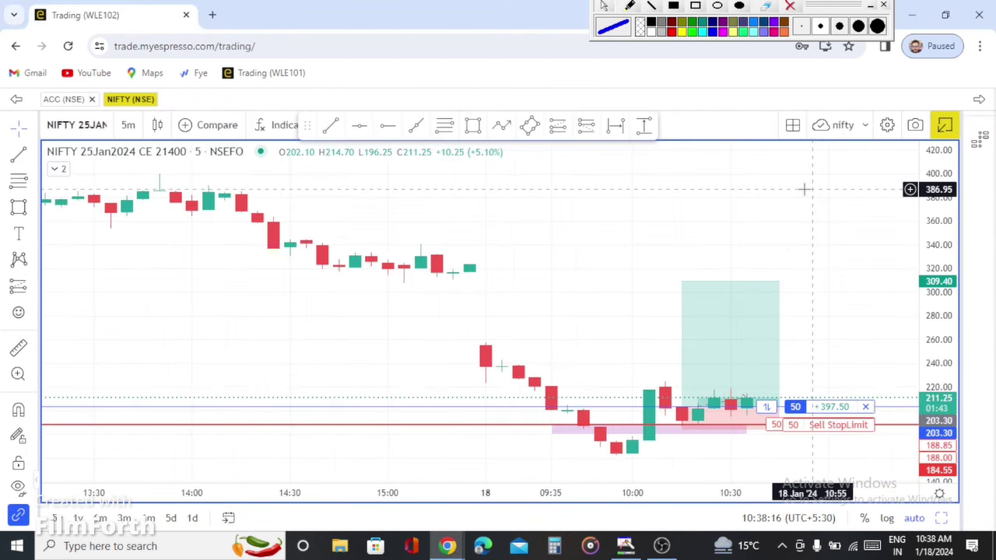
{"action": "scroll", "coordinate": [804, 188], "scroll_direction": "up", "scroll_amount": 4}
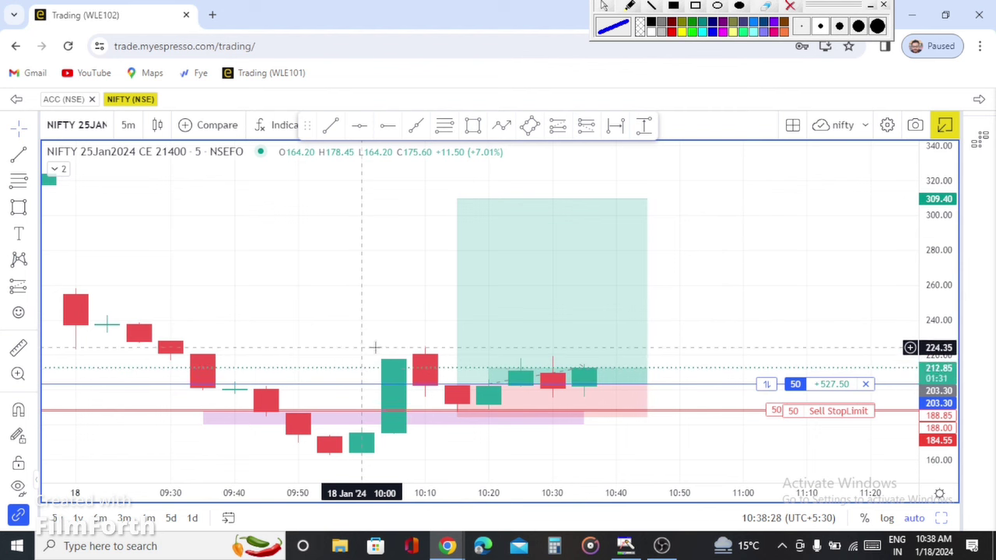
- Draw a thin rectangle zone across the NIFTY 25Jan2024 CE 21400 option chart
{"action": "left_click", "coordinate": [475, 126]}
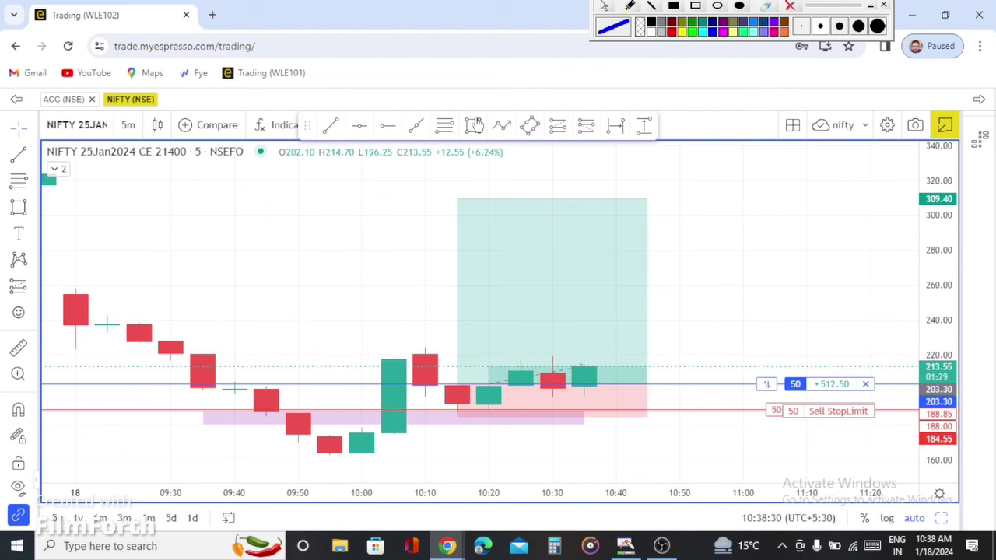
{"action": "left_click_drag", "start_coordinate": [382, 349], "coordinate": [682, 351]}
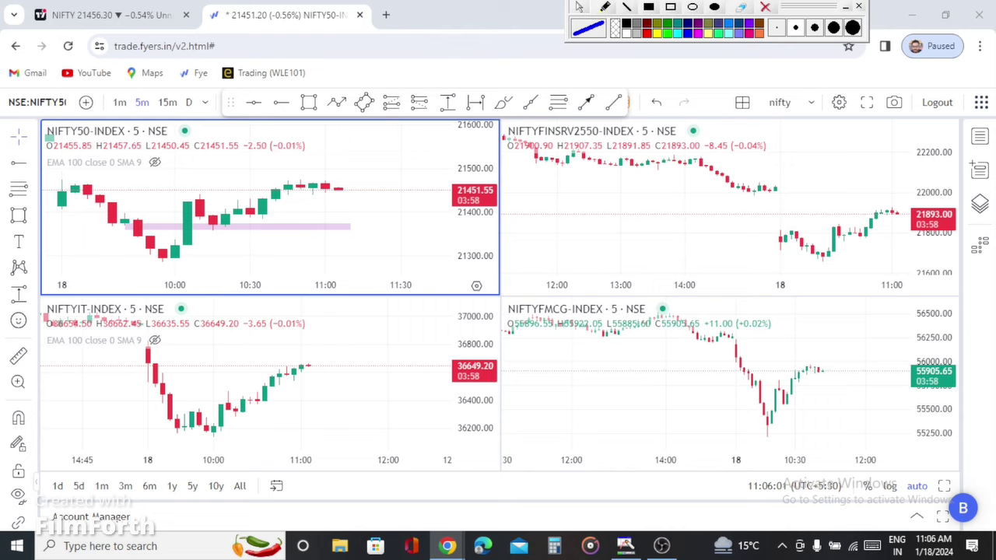
- Bring myEspresso full-screen and mark the latest candle near 11:00 with a blue stroke
{"action": "key", "text": "alt+Tab"}
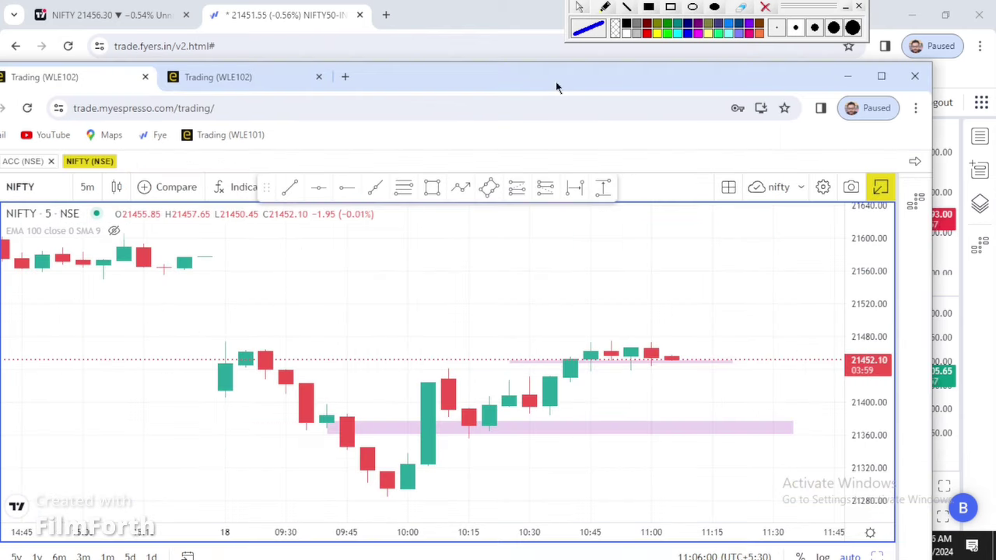
{"action": "left_click", "coordinate": [882, 72]}
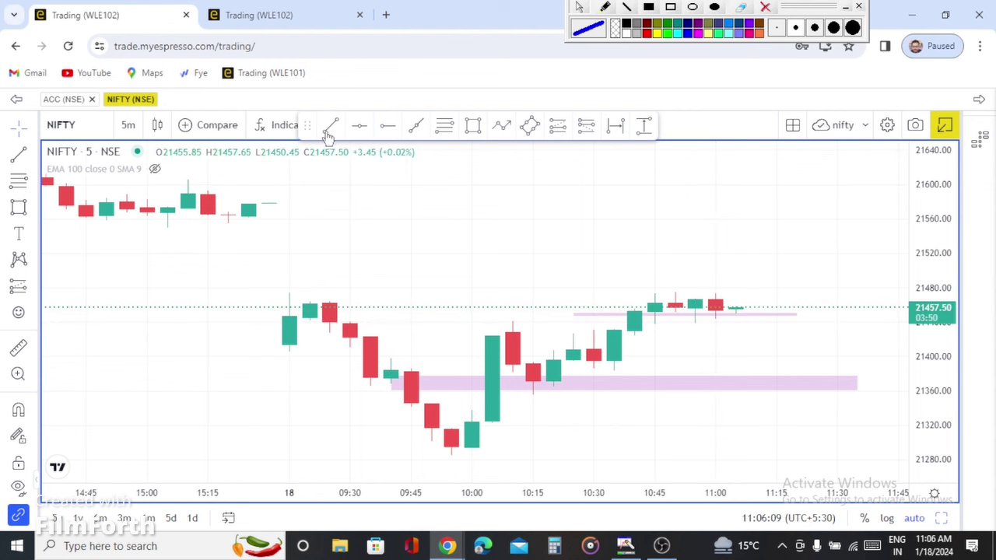
{"action": "left_click", "coordinate": [624, 8]}
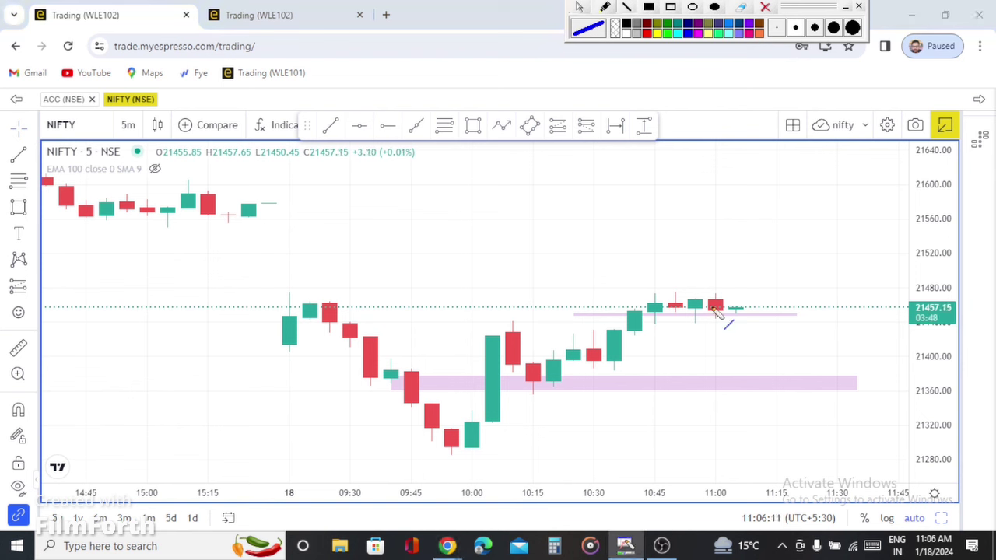
{"action": "left_click_drag", "start_coordinate": [711, 316], "coordinate": [739, 317]}
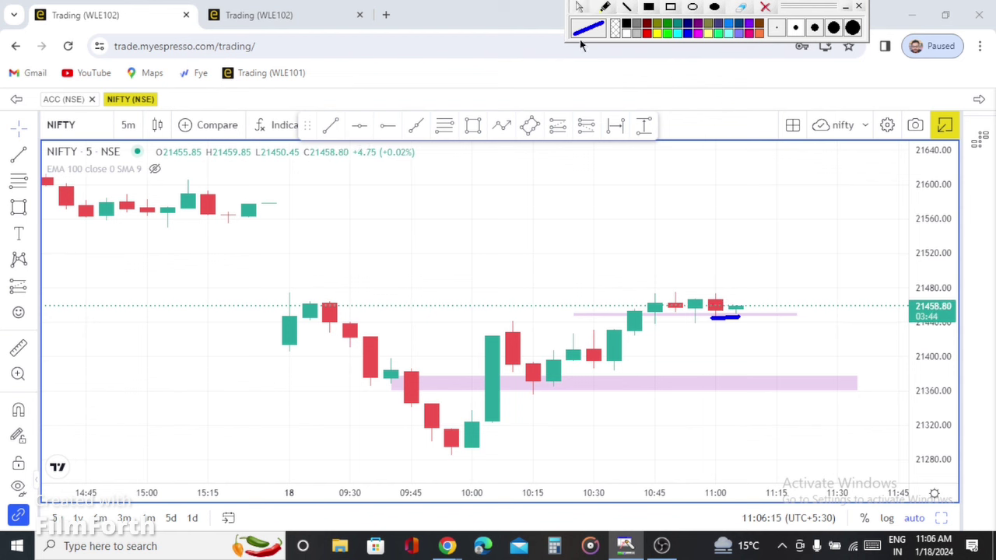
- Return to the four-chart layout and enlarge the NIFTY 25Jan2024 CE 21400 chart
{"action": "left_click", "coordinate": [940, 520]}
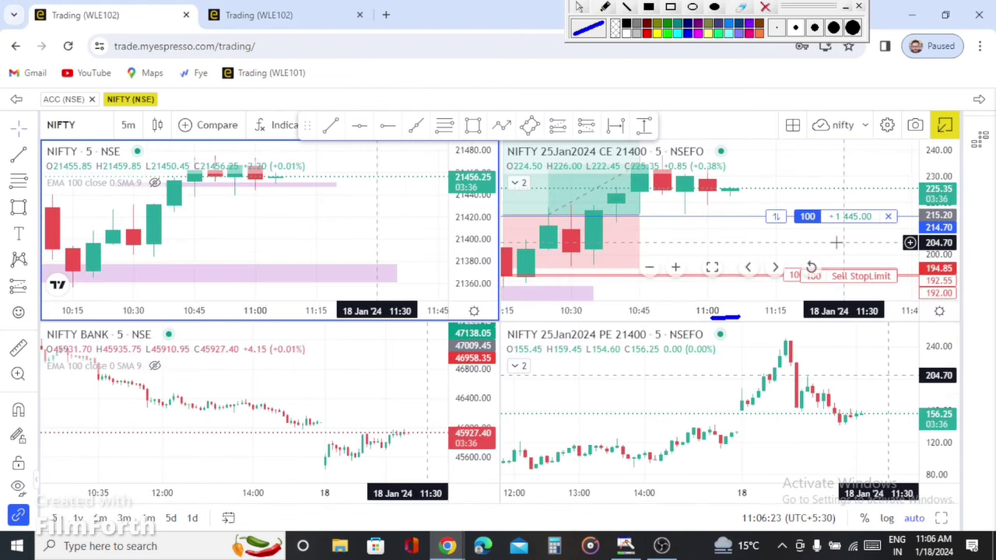
{"action": "double_click", "coordinate": [729, 245]}
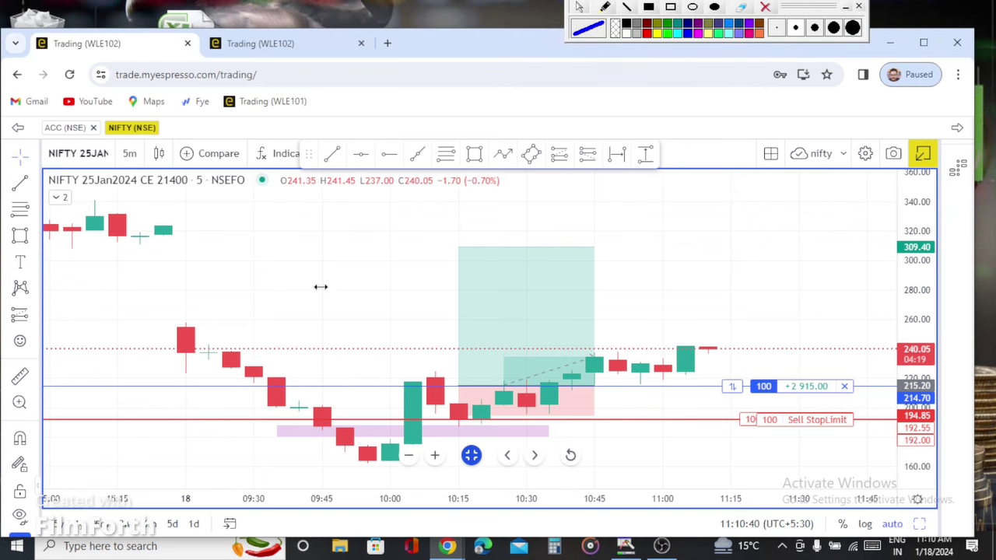
{"action": "key", "text": "alt+Return"}
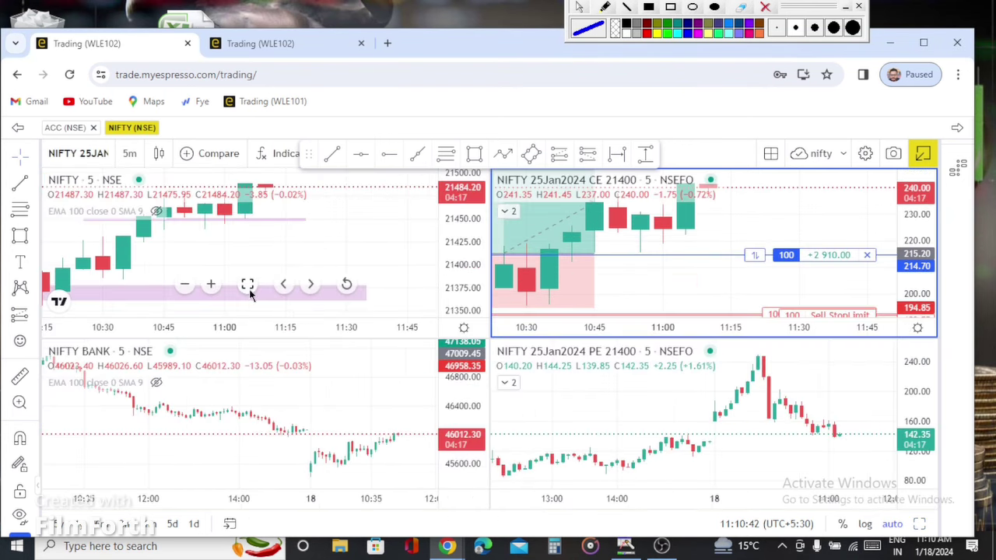
- Maximize the NIFTY chart, draw a thin pink zone near 21550, and add a blue stroke by the last candle
{"action": "left_click", "coordinate": [248, 287]}
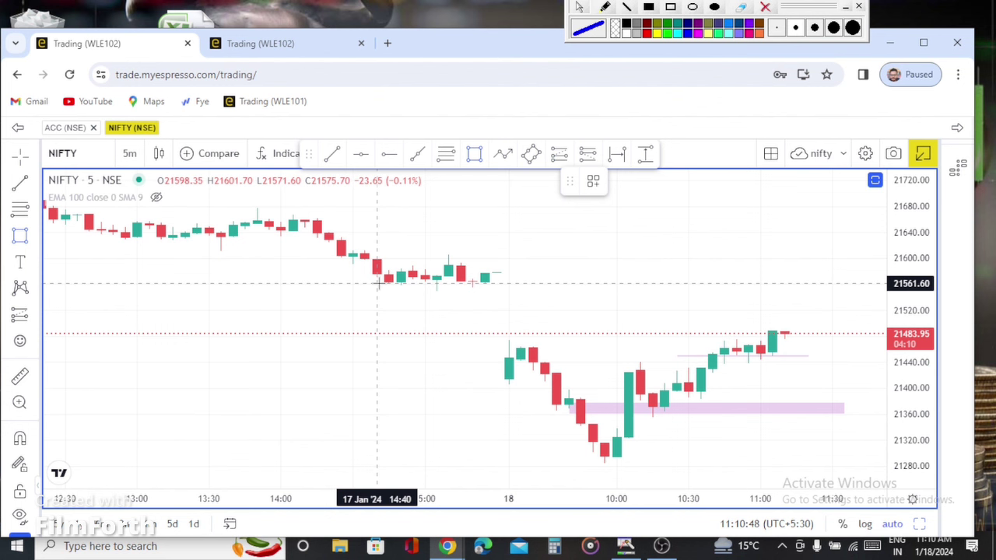
{"action": "left_click_drag", "start_coordinate": [377, 283], "coordinate": [782, 290]}
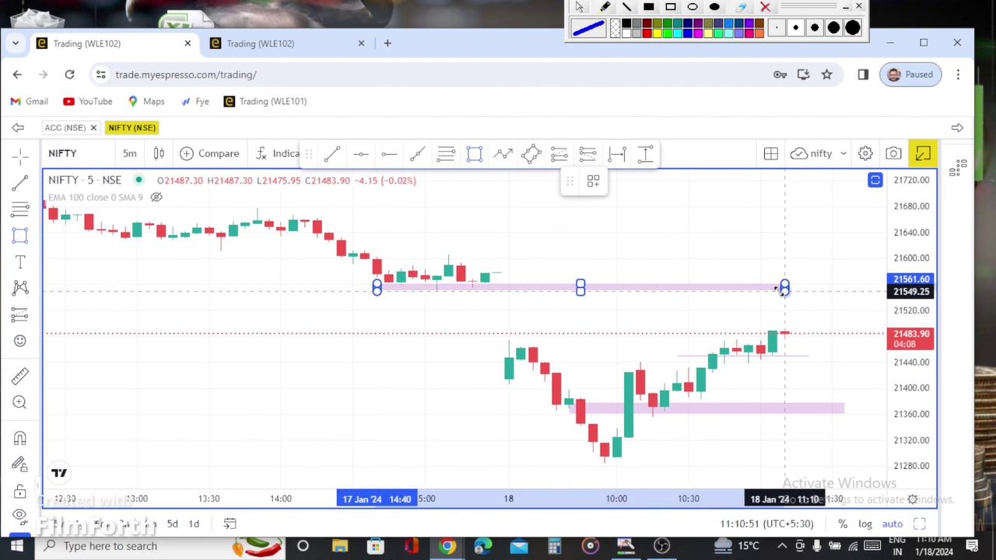
{"action": "left_click", "coordinate": [807, 343]}
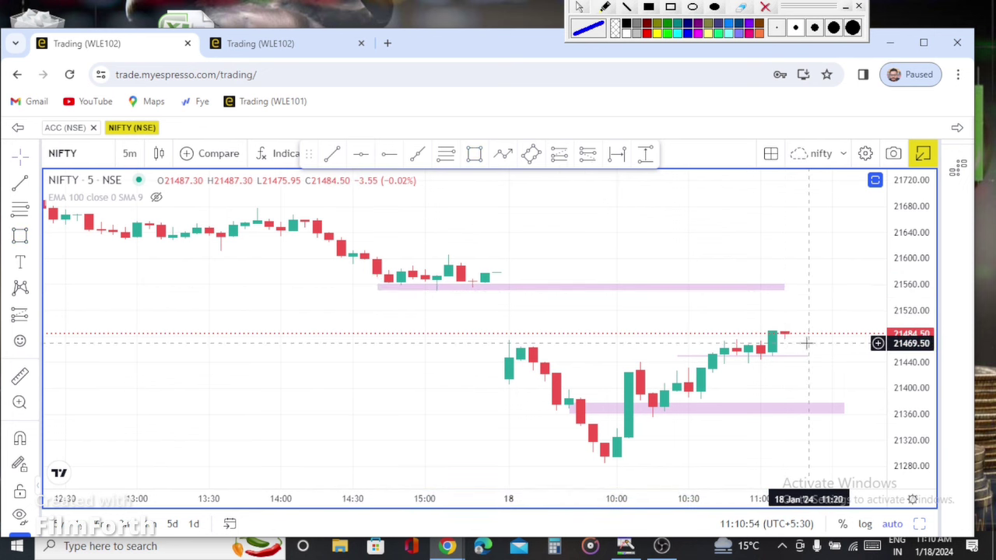
{"action": "left_click", "coordinate": [626, 7]}
{"action": "left_click_drag", "start_coordinate": [778, 338], "coordinate": [794, 337]}
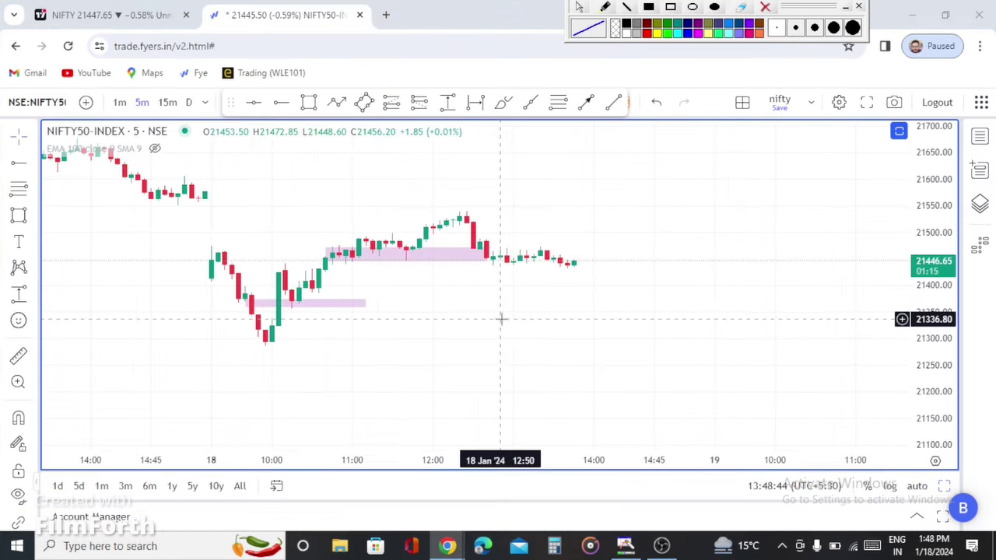
{"action": "left_click_drag", "start_coordinate": [373, 354], "coordinate": [720, 303]}
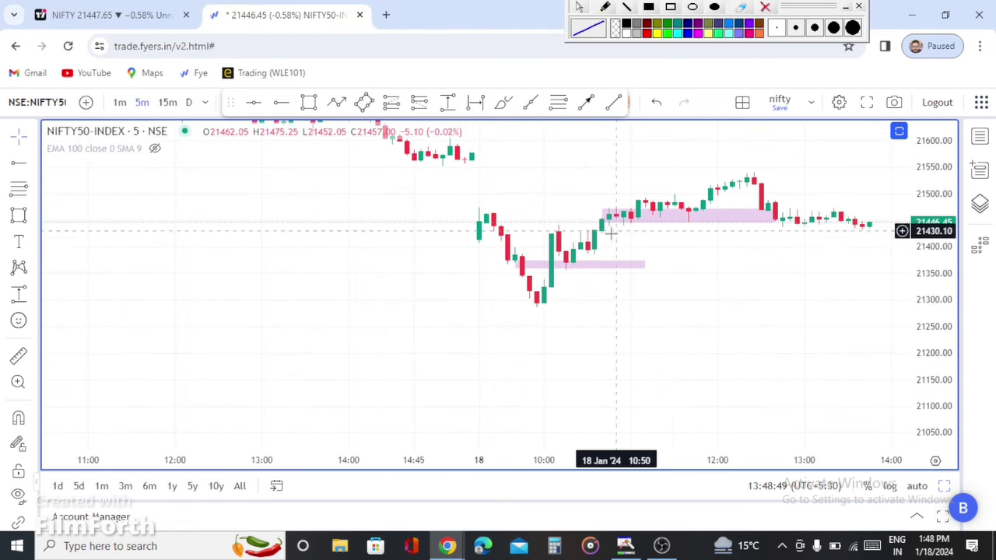
{"action": "left_click", "coordinate": [662, 217]}
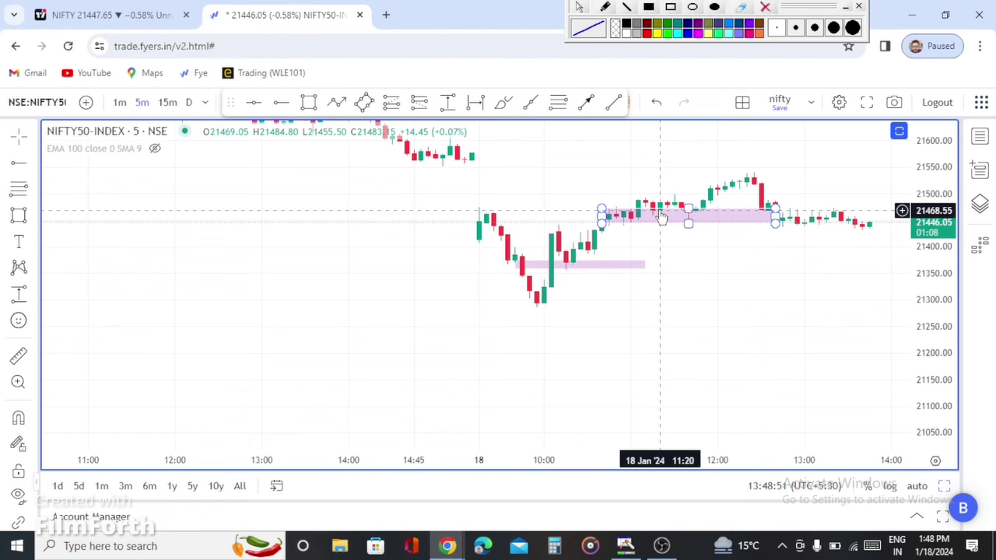
{"action": "key", "text": "Escape"}
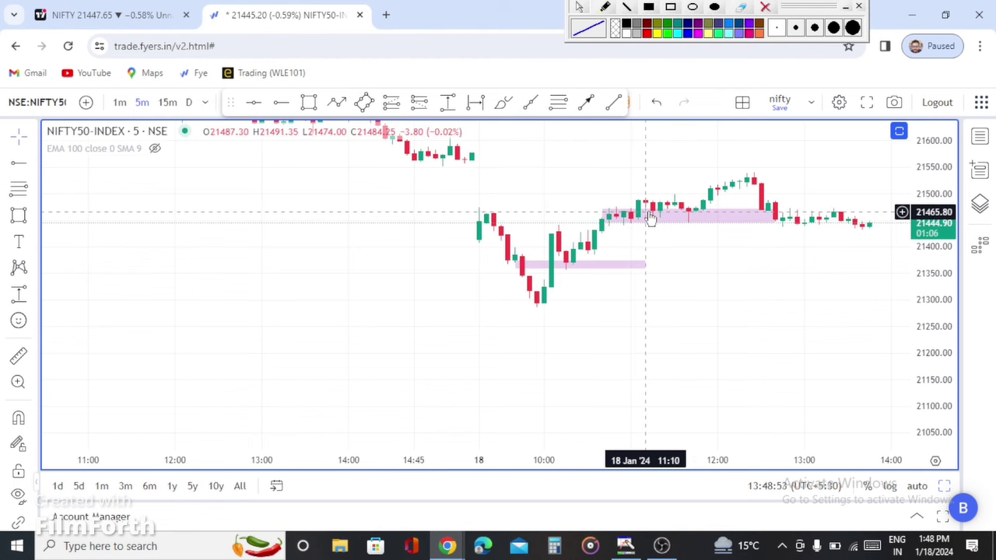
{"action": "scroll", "coordinate": [641, 278], "scroll_direction": "up", "scroll_amount": 3}
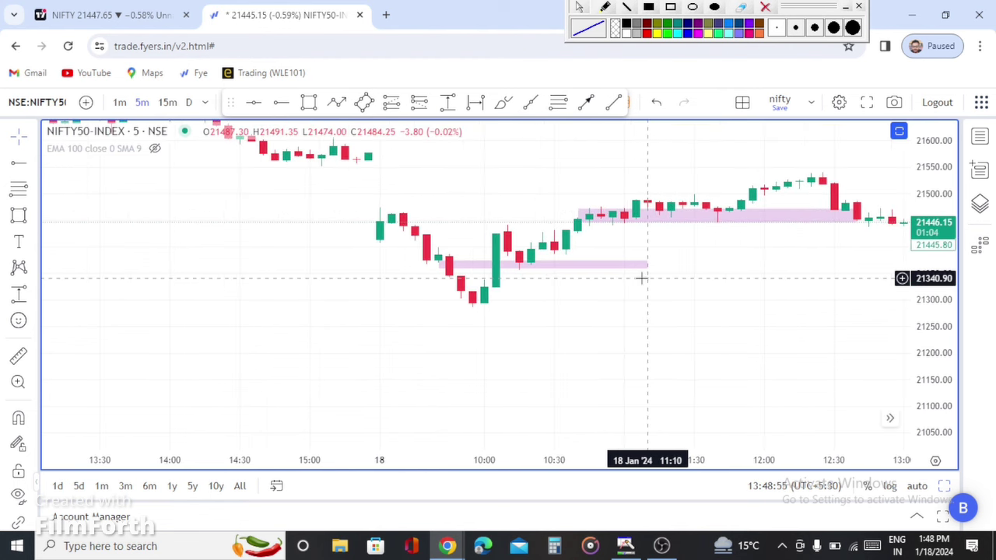
{"action": "left_click", "coordinate": [917, 485]}
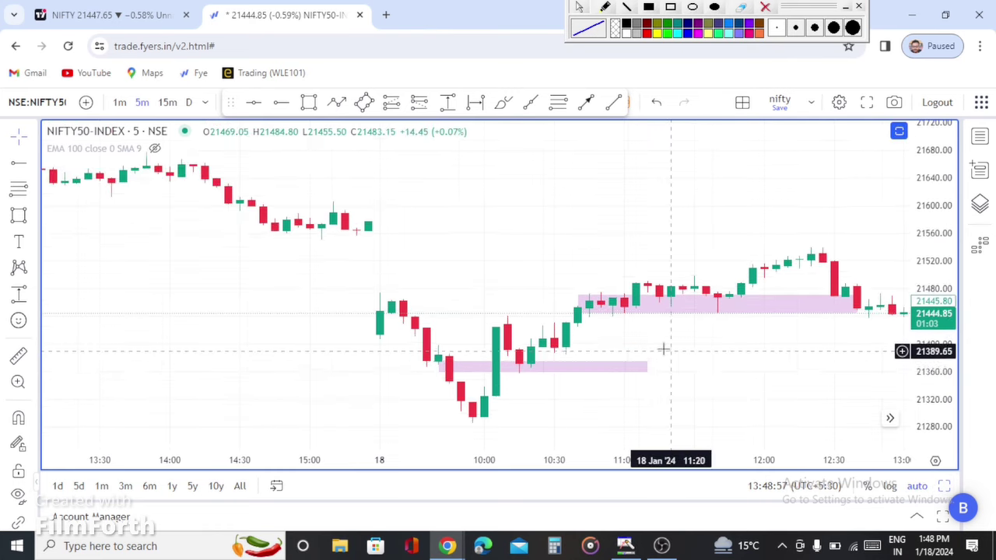
{"action": "scroll", "coordinate": [662, 349], "scroll_direction": "up", "scroll_amount": 2}
{"action": "key", "text": "ctrl+shift+p"}
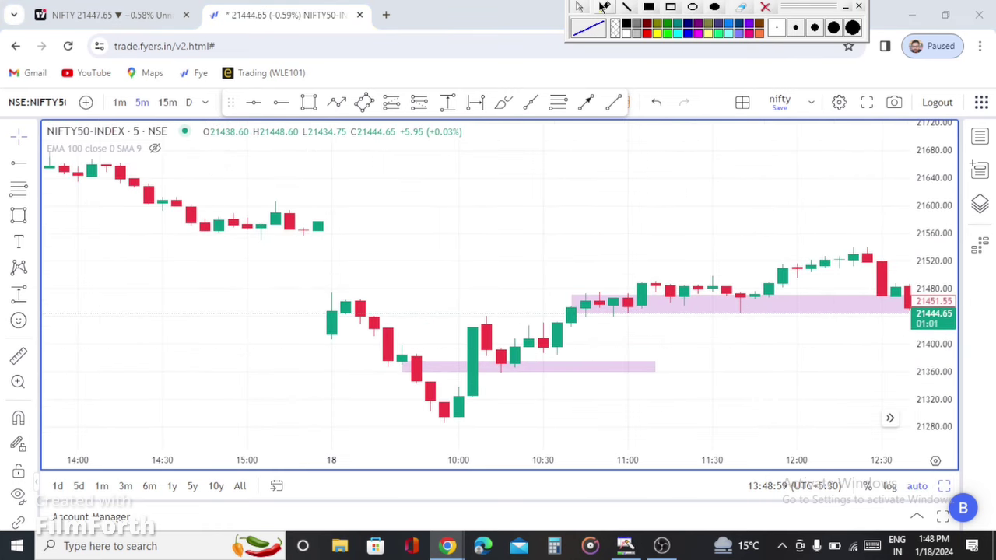
{"action": "mouse_move", "coordinate": [647, 294]}
{"action": "left_mouse_down"}
{"action": "mouse_move", "coordinate": [680, 300]}
{"action": "mouse_move", "coordinate": [661, 273]}
{"action": "left_mouse_up"}
{"action": "mouse_move", "coordinate": [742, 301]}
{"action": "left_mouse_down"}
{"action": "mouse_move", "coordinate": [745, 314]}
{"action": "mouse_move", "coordinate": [801, 263]}
{"action": "mouse_move", "coordinate": [854, 255]}
{"action": "left_mouse_up"}
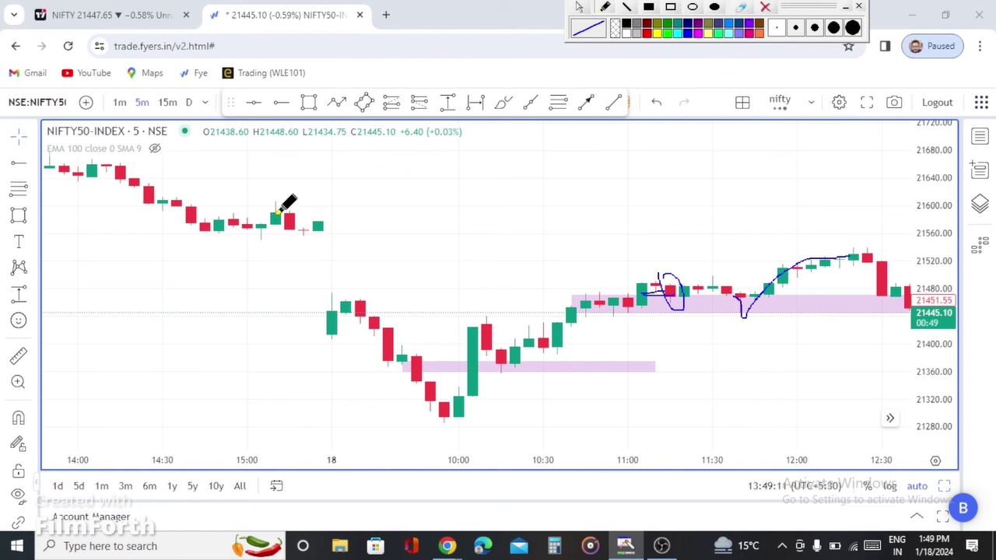
{"action": "mouse_move", "coordinate": [202, 230]}
{"action": "left_mouse_down"}
{"action": "mouse_move", "coordinate": [649, 246]}
{"action": "mouse_move", "coordinate": [852, 224]}
{"action": "left_mouse_up"}
{"action": "left_click_drag", "start_coordinate": [139, 238], "coordinate": [848, 228]}
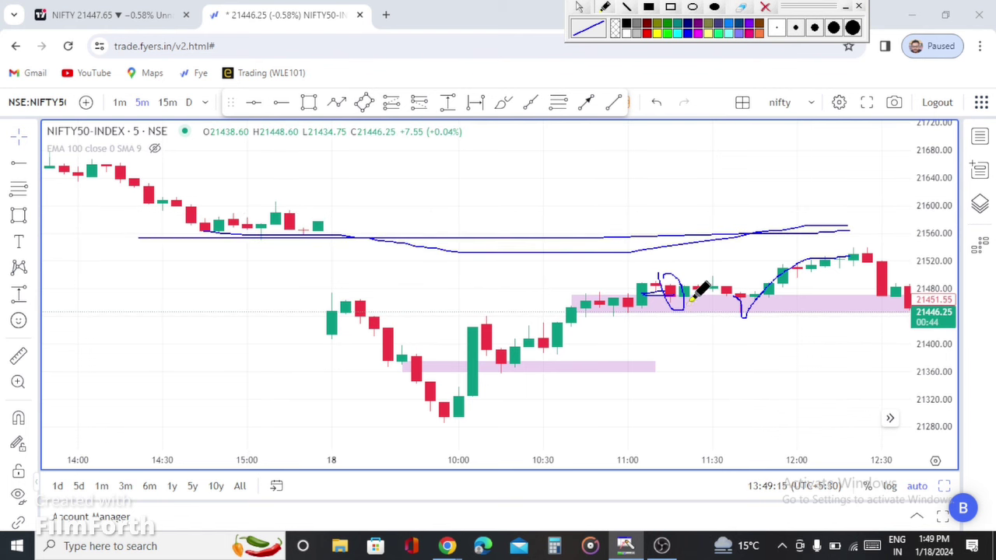
{"action": "left_click", "coordinate": [765, 6]}
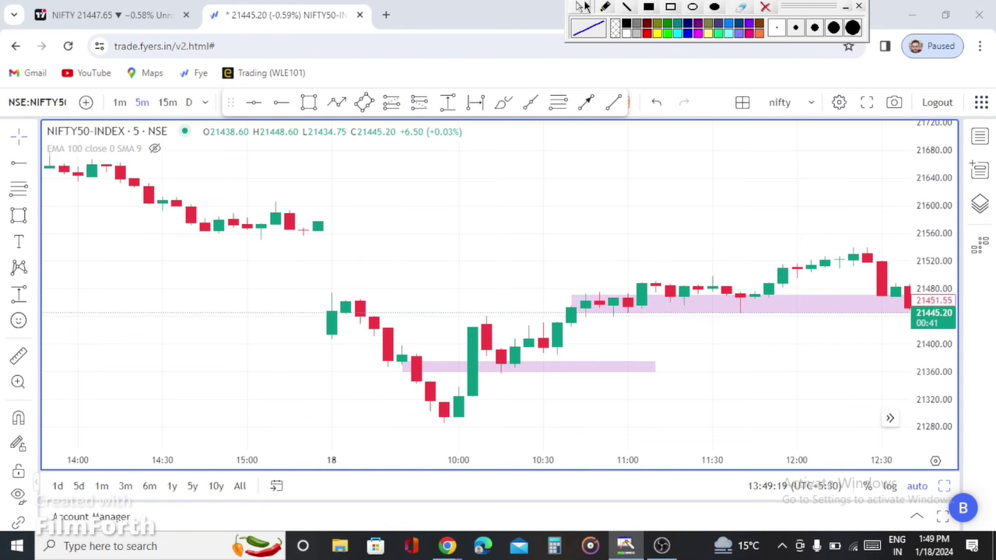
{"action": "scroll", "coordinate": [564, 251], "scroll_direction": "down", "scroll_amount": 5}
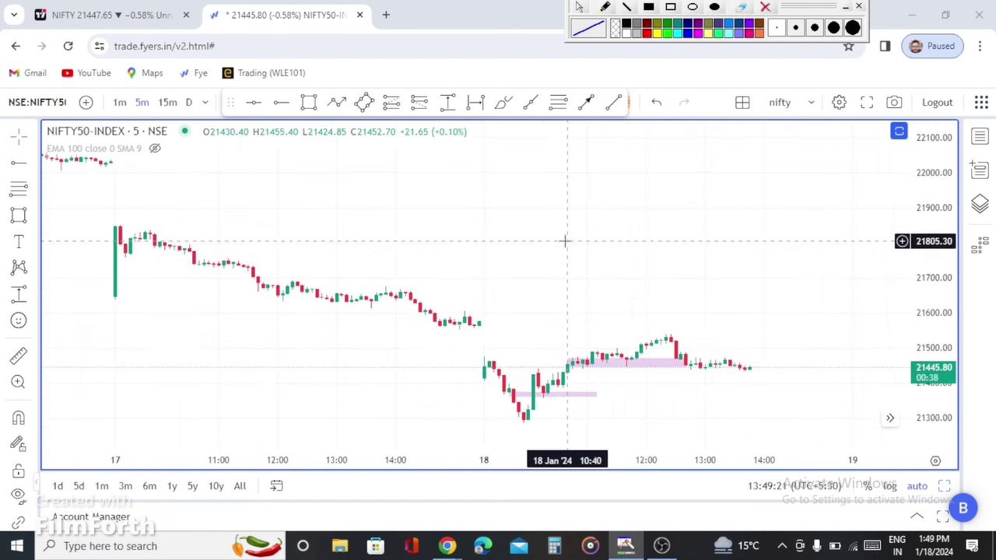
- Sketch the swing down to the 18 Jan low and two level lines near 21570, then erase them
{"action": "left_click", "coordinate": [604, 7]}
{"action": "mouse_move", "coordinate": [71, 160]}
{"action": "left_mouse_down"}
{"action": "mouse_move", "coordinate": [138, 240]}
{"action": "mouse_move", "coordinate": [298, 294]}
{"action": "mouse_move", "coordinate": [525, 414]}
{"action": "mouse_move", "coordinate": [560, 347]}
{"action": "mouse_move", "coordinate": [574, 382]}
{"action": "mouse_move", "coordinate": [642, 300]}
{"action": "left_mouse_up"}
{"action": "left_click_drag", "start_coordinate": [383, 324], "coordinate": [674, 321]}
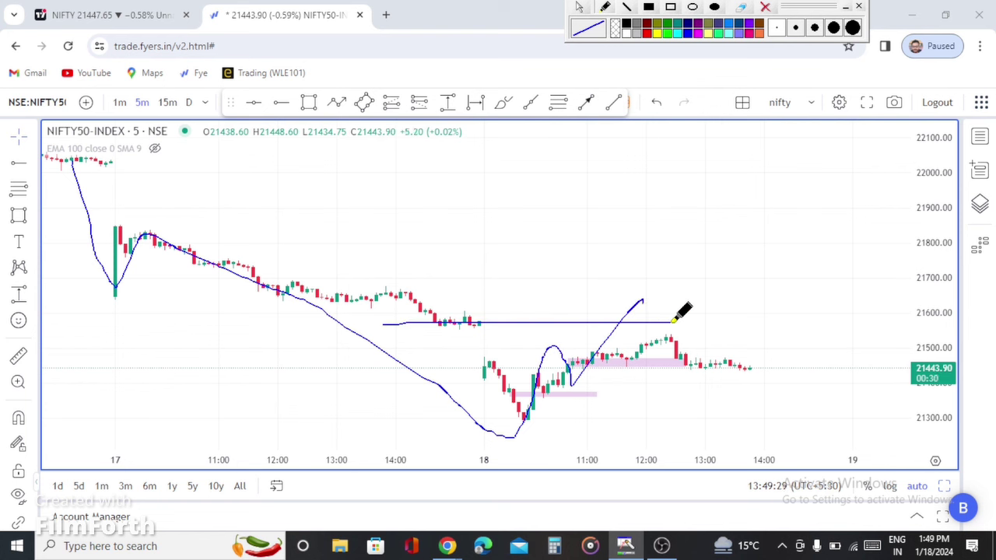
{"action": "left_click_drag", "start_coordinate": [355, 330], "coordinate": [844, 332]}
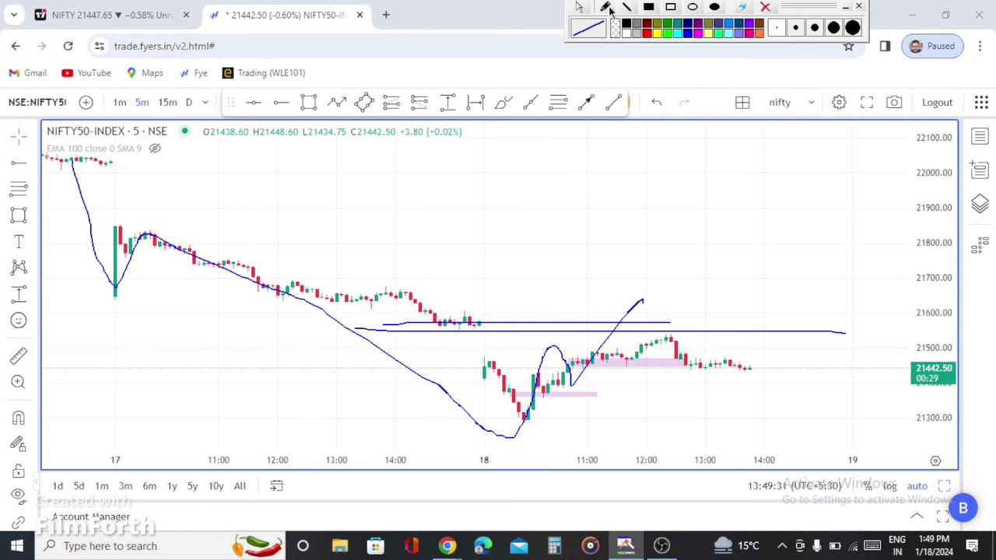
{"action": "left_click", "coordinate": [765, 7]}
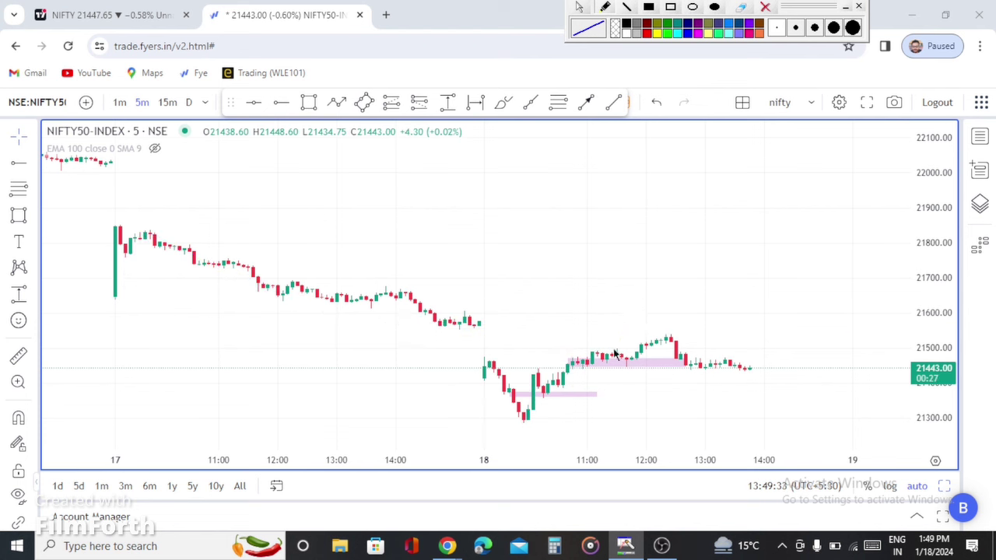
- Sketch a dip-and-rally path around 12:00, erase it, and drag the Espresso window onscreen
{"action": "mouse_move", "coordinate": [599, 356]}
{"action": "left_mouse_down"}
{"action": "mouse_move", "coordinate": [632, 378]}
{"action": "mouse_move", "coordinate": [657, 330]}
{"action": "left_mouse_up"}
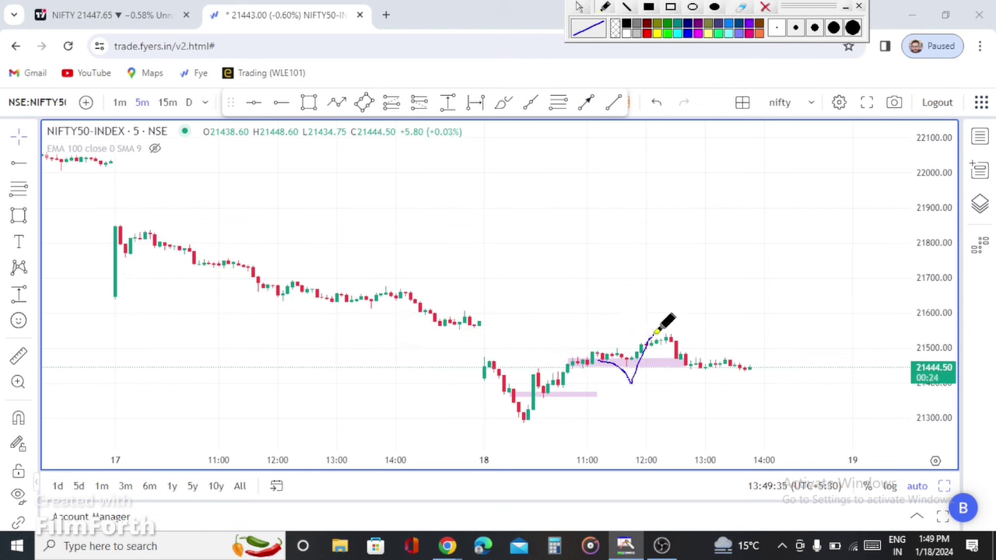
{"action": "left_click", "coordinate": [765, 6]}
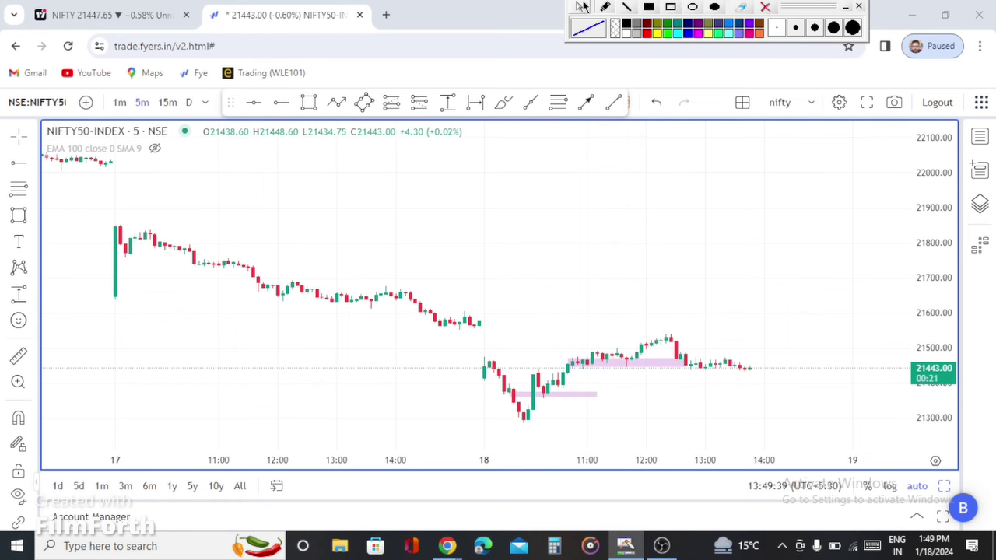
{"action": "left_click_drag", "start_coordinate": [995, 46], "coordinate": [740, 78]}
- Maximize the Espresso window, switch to the second Trading (WLE102) tab and show the positions list
{"action": "left_click", "coordinate": [949, 75]}
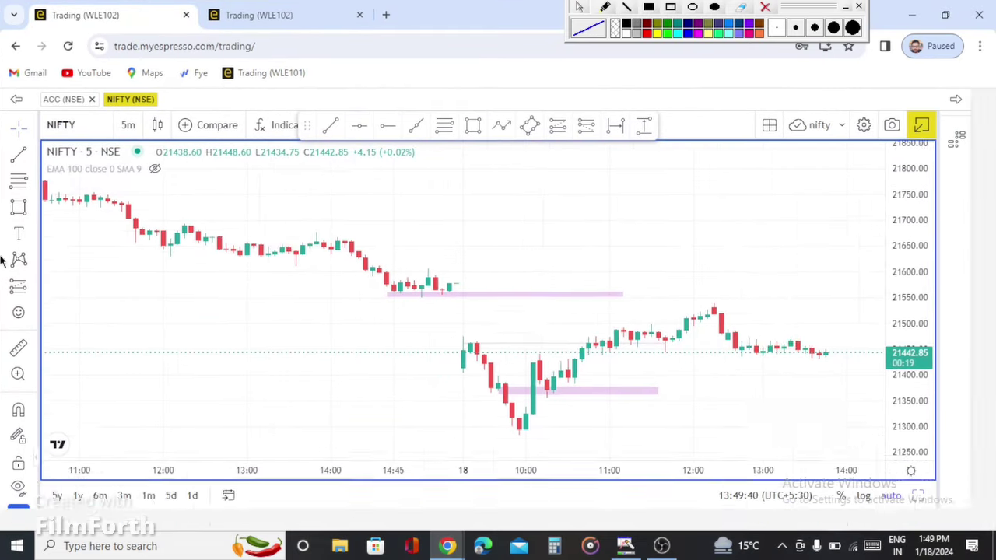
{"action": "left_click", "coordinate": [260, 16]}
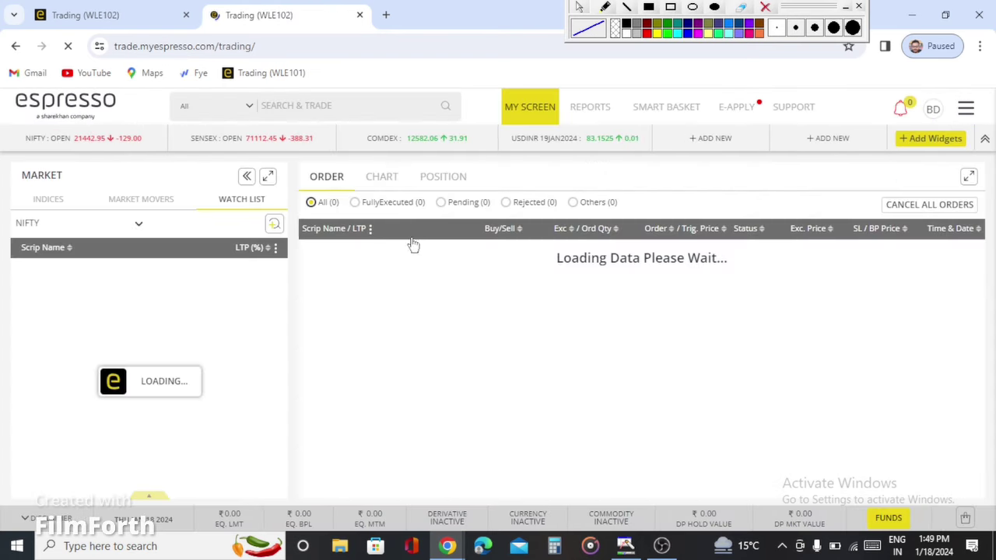
{"action": "left_click", "coordinate": [436, 177]}
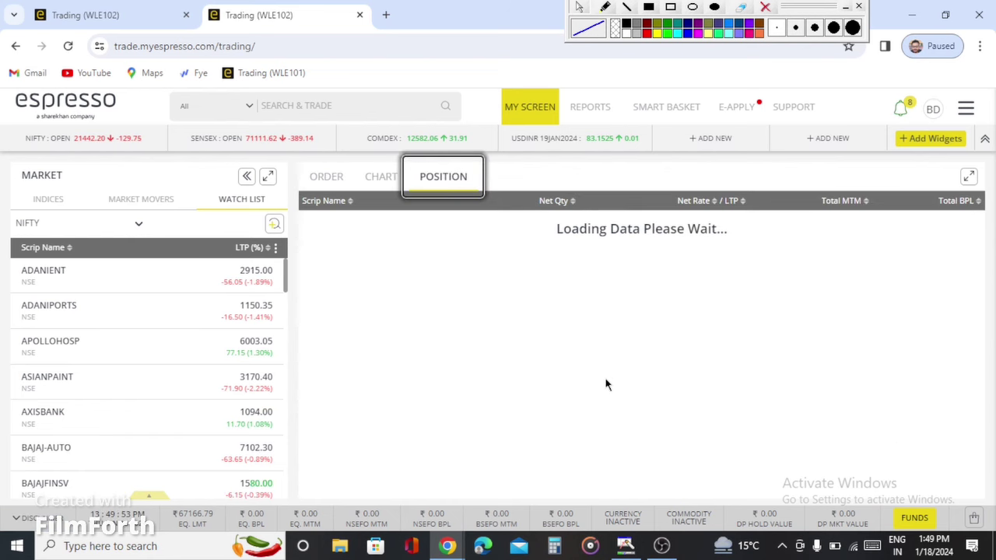